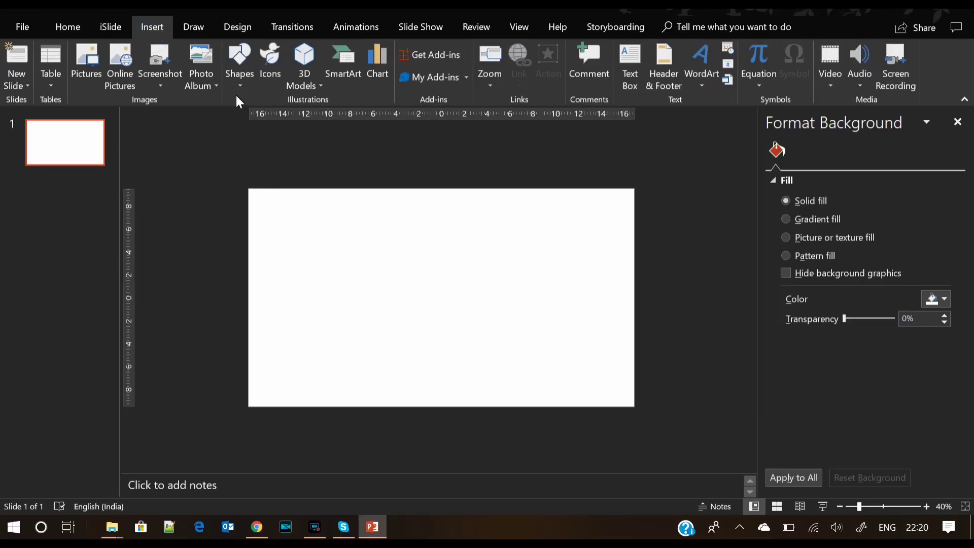
- With the Curve tool, trace a wavy top edge rising from left to right past the slide's right edge
left_click(239, 79)
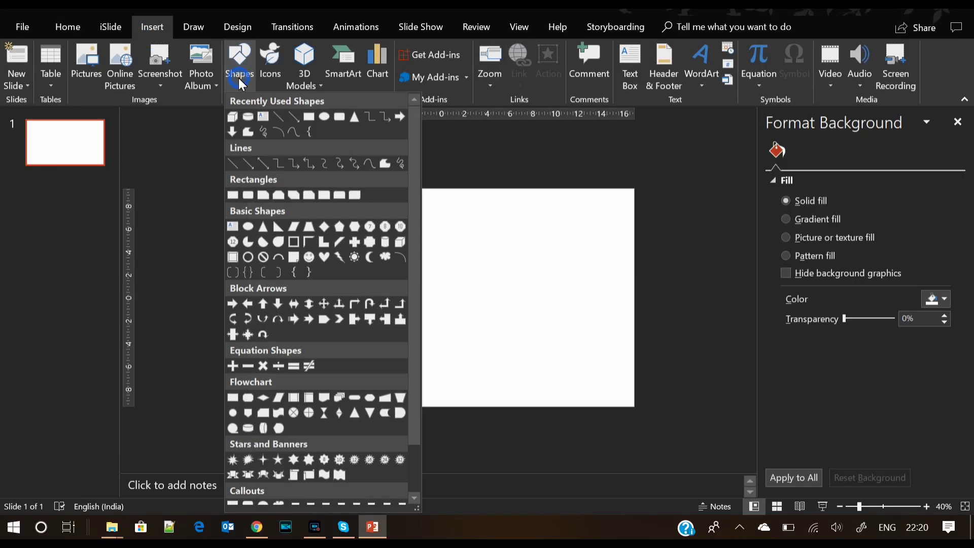
left_click(293, 133)
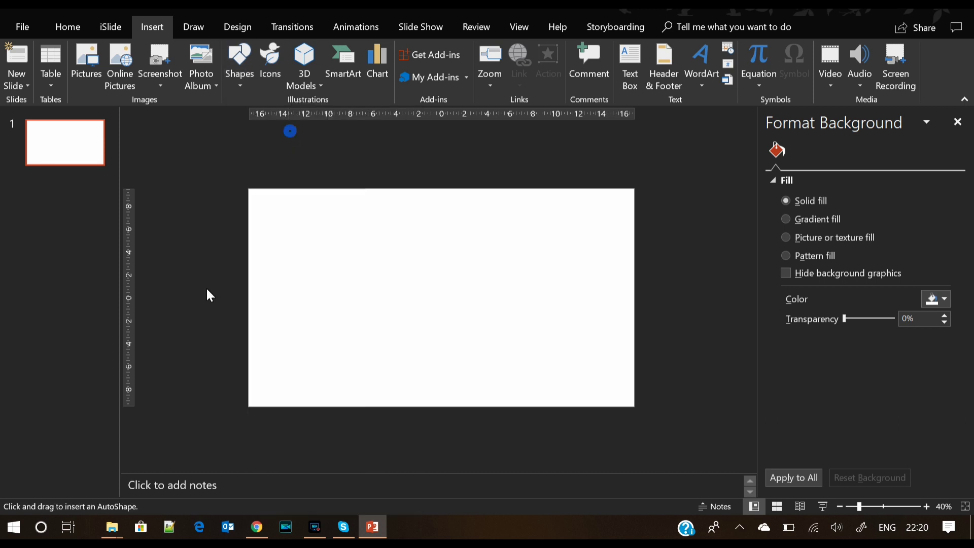
left_click(203, 352)
left_click_drag(270, 315, 331, 344)
left_click(324, 336)
left_click(386, 295)
left_click(508, 275)
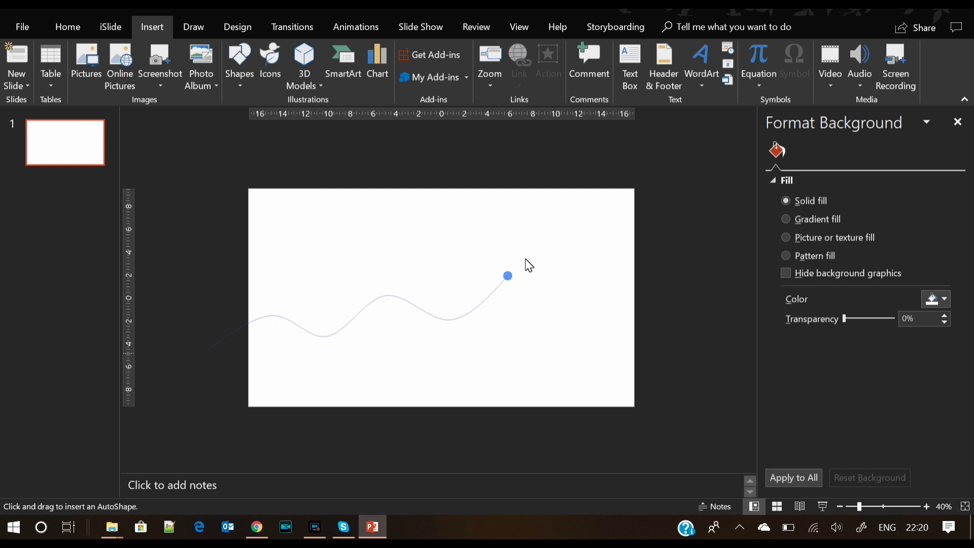
left_click(573, 300)
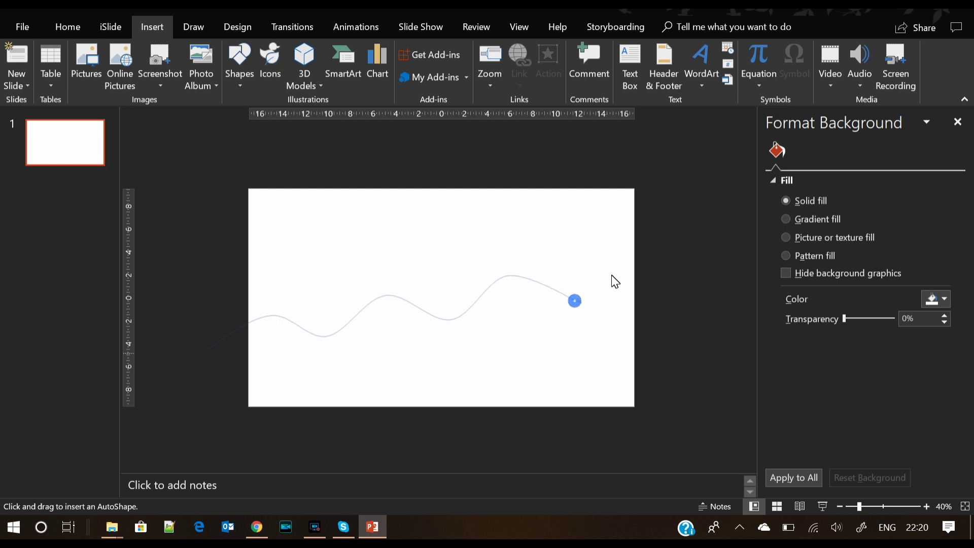
left_click(619, 243)
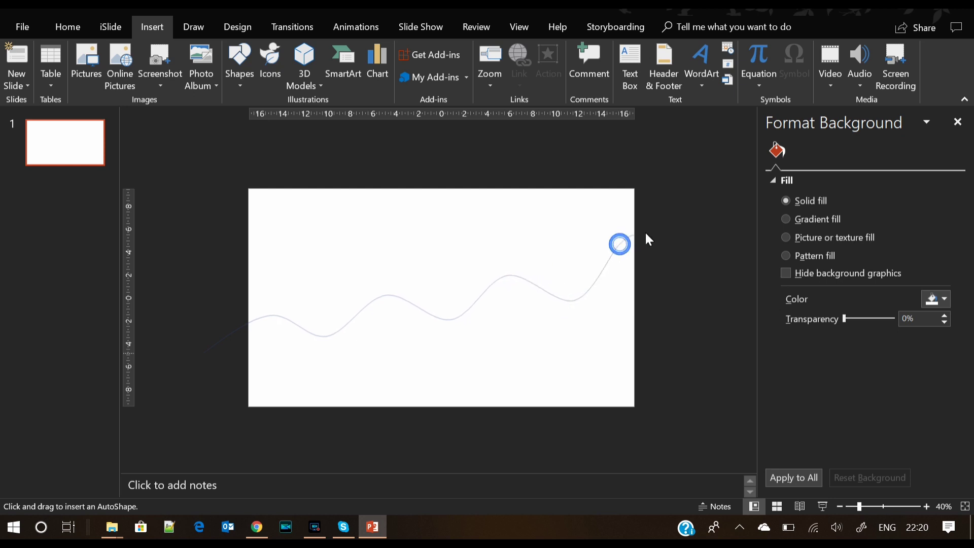
left_click(677, 254)
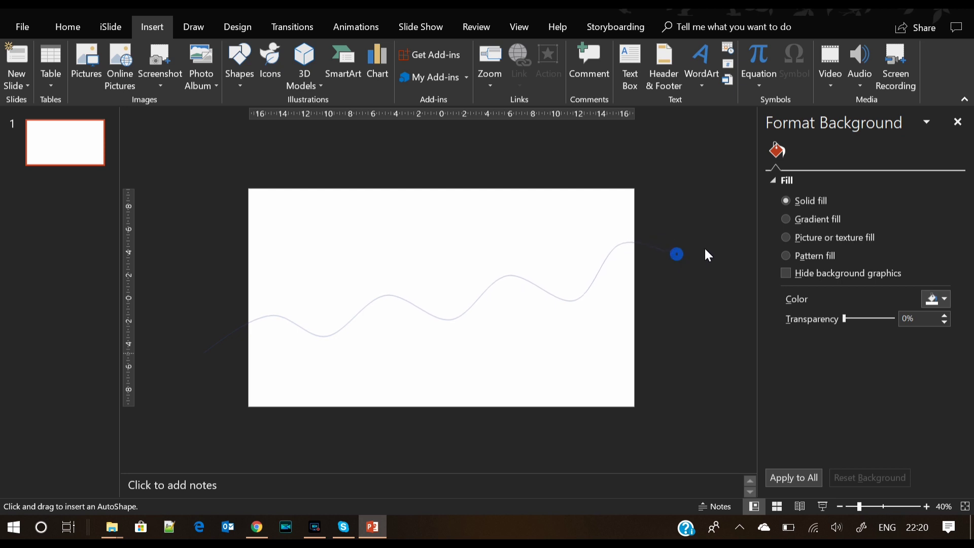
left_click(710, 235)
- Run the outline along below the slide bottom and close it into a filled blue wave
left_click(698, 433)
left_click(475, 442)
left_click(215, 439)
left_click(204, 356)
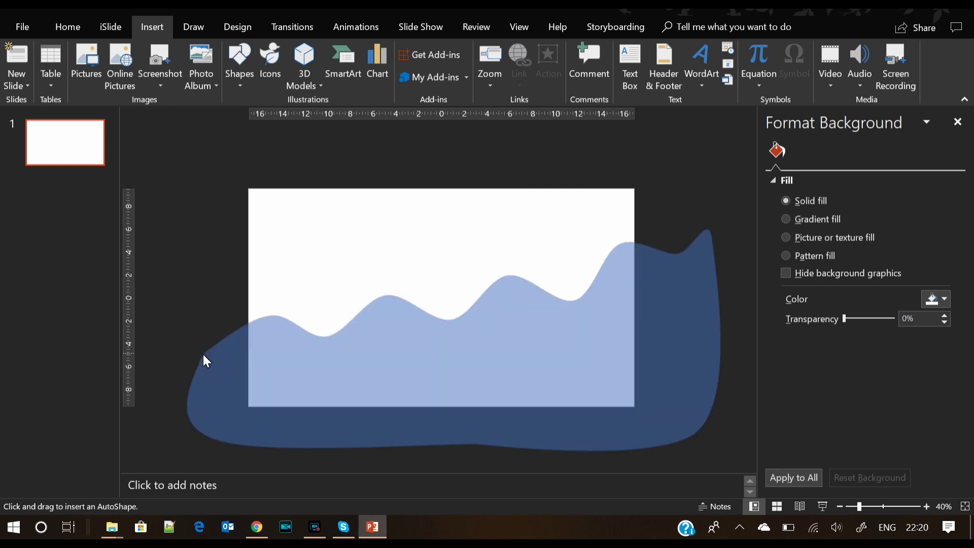
- Draw a rectangle covering the wave's right overhang, its left side aligned with the slide edge
left_click(163, 314)
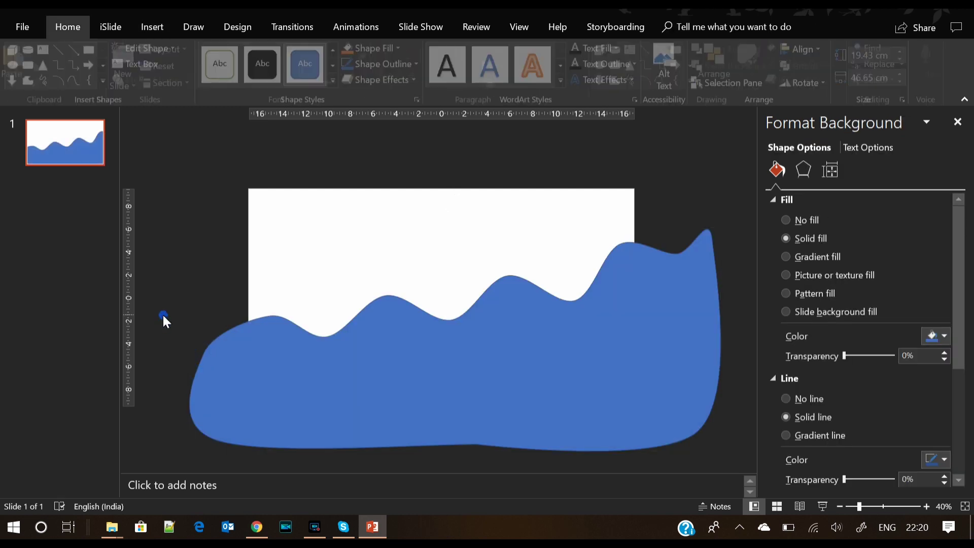
left_click(150, 28)
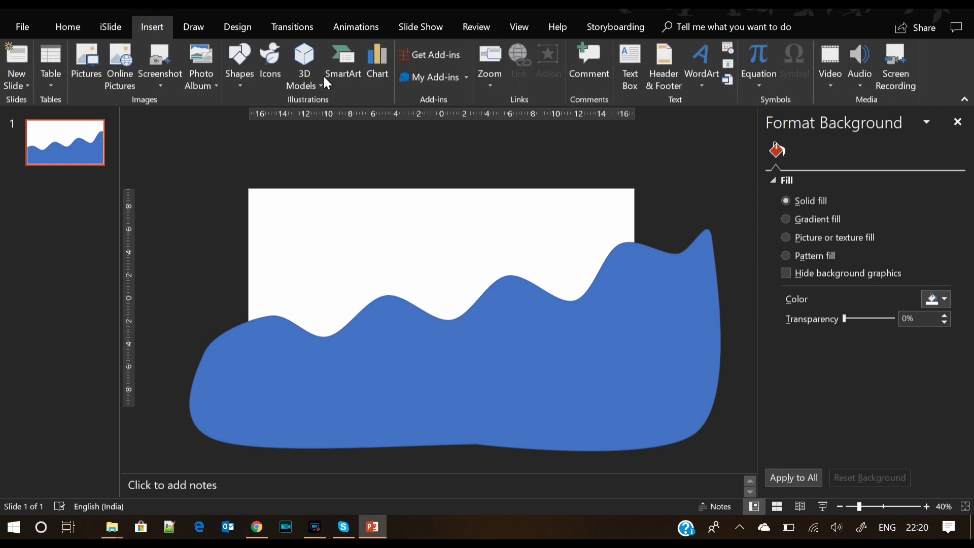
left_click(242, 75)
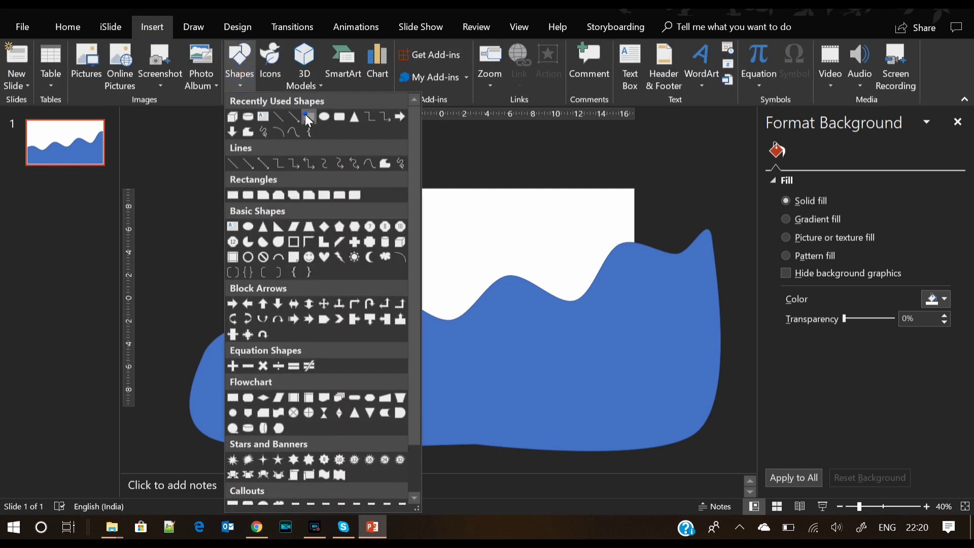
left_click(306, 114)
left_click_drag(634, 229, 731, 464)
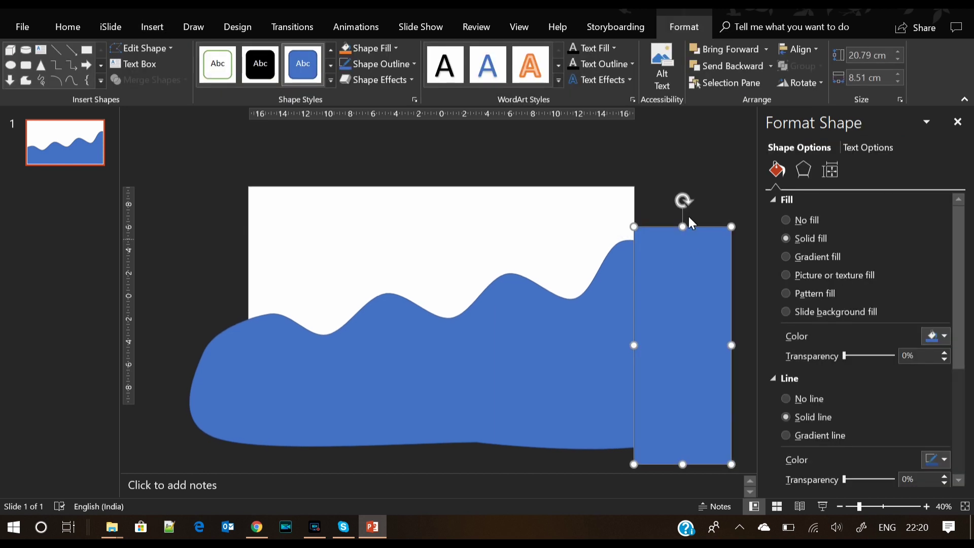
left_click_drag(680, 231, 683, 210)
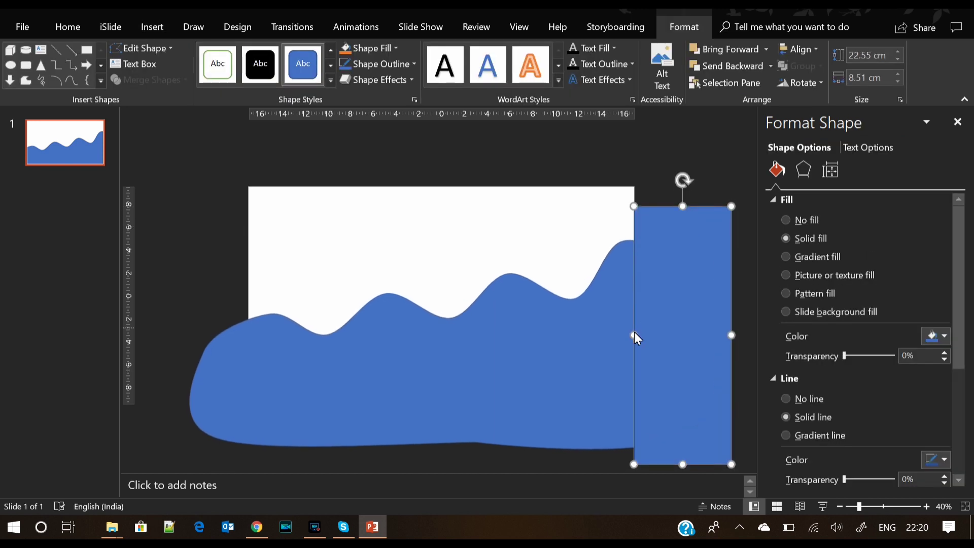
left_click_drag(637, 333, 634, 333)
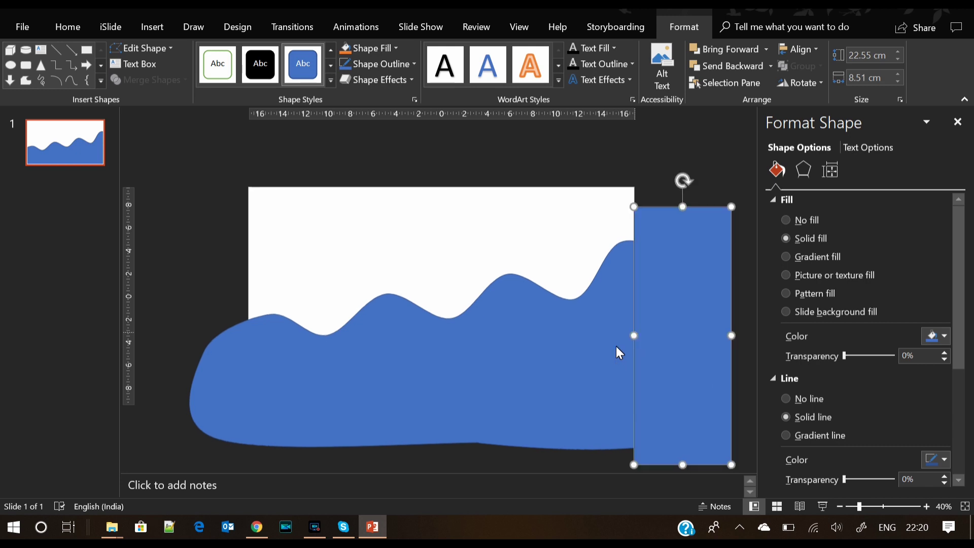
- Subtract the rectangle from the wave using Merge Shapes
left_click(591, 357)
left_click(693, 385, "shift")
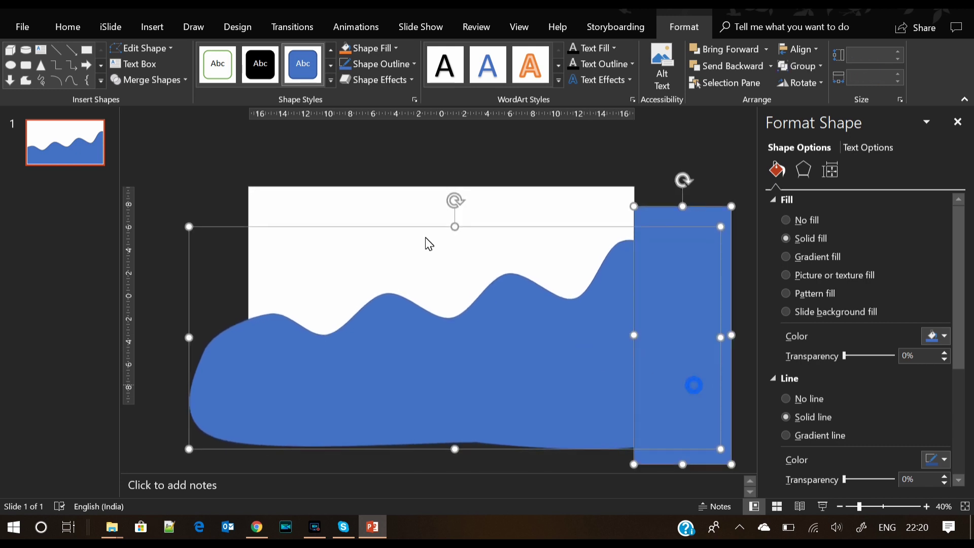
left_click(168, 72)
left_click(151, 163)
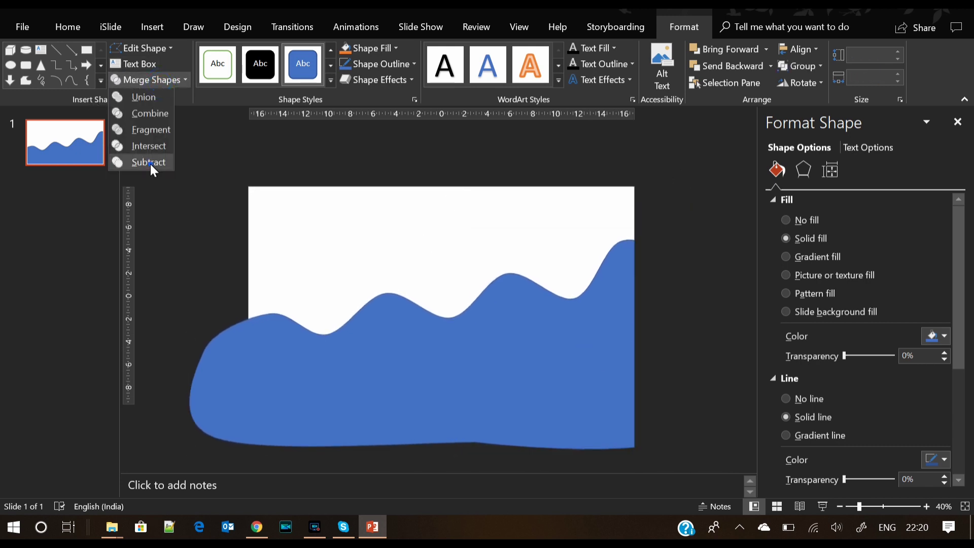
left_click(205, 212)
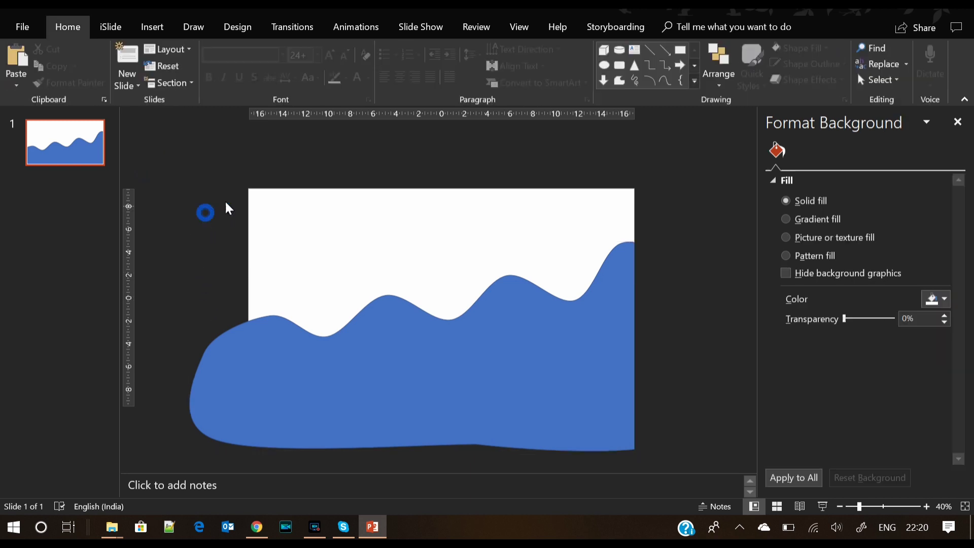
- Draw a rectangle over the wave's left overhang
left_click(146, 30)
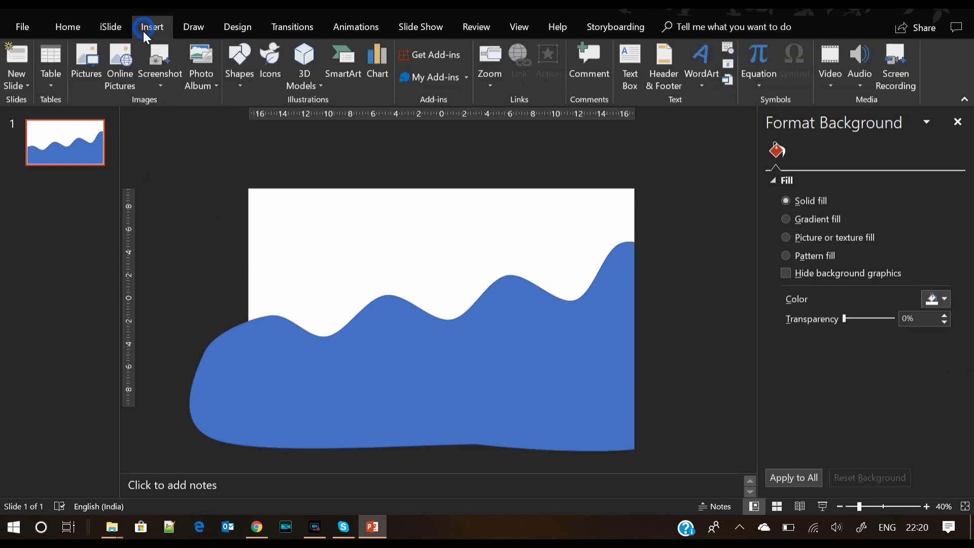
left_click(243, 86)
left_click(316, 118)
left_click_drag(161, 276, 249, 463)
- Subtract the rectangle from the wave and fit its left side to the slide edge
left_click(319, 410)
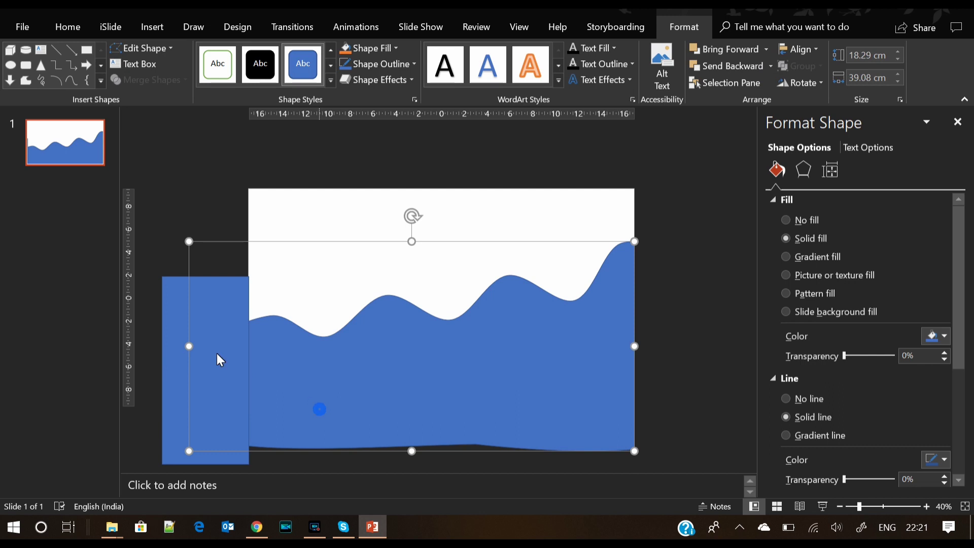
left_click(178, 321, "shift")
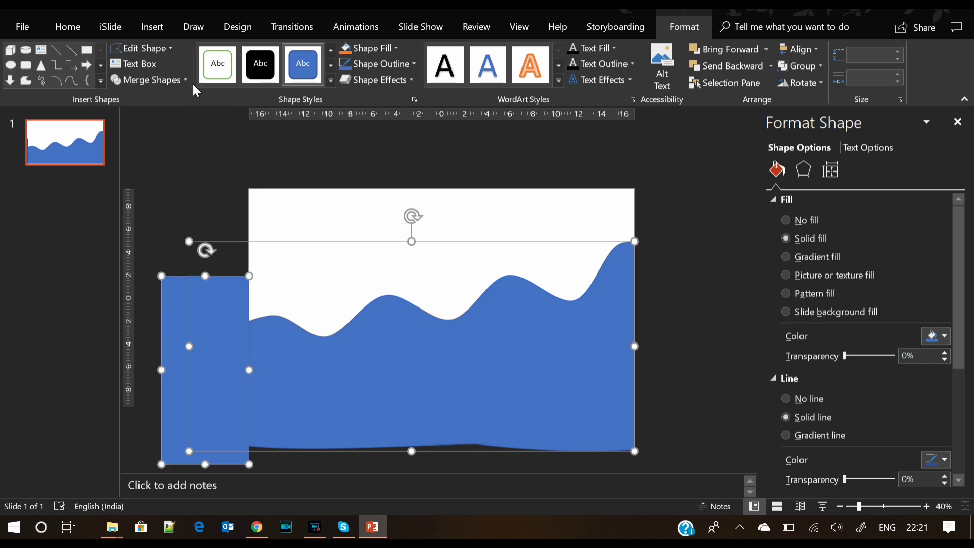
left_click(149, 80)
left_click(157, 162)
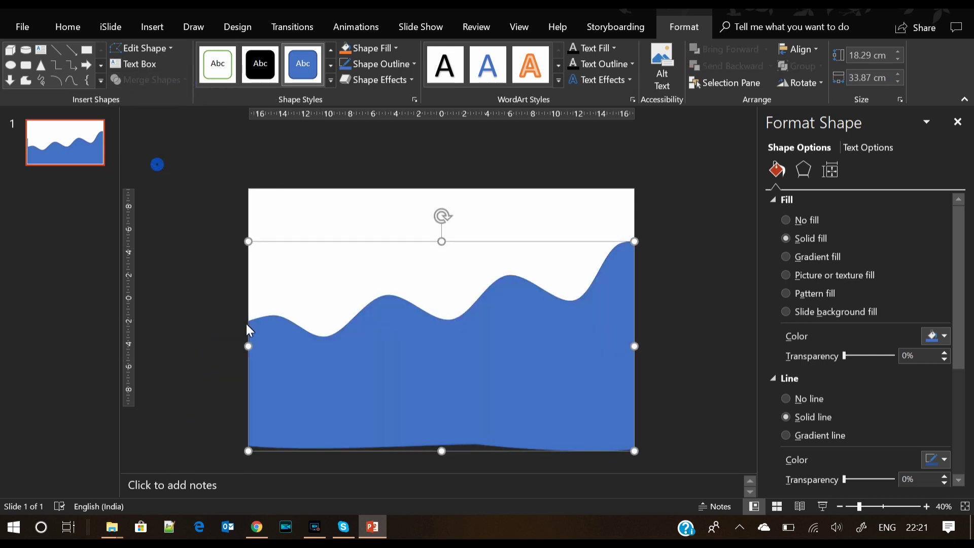
mouse_move(251, 343)
left_mouse_down()
mouse_move(239, 343)
mouse_move(247, 345)
left_mouse_up()
left_click(216, 355)
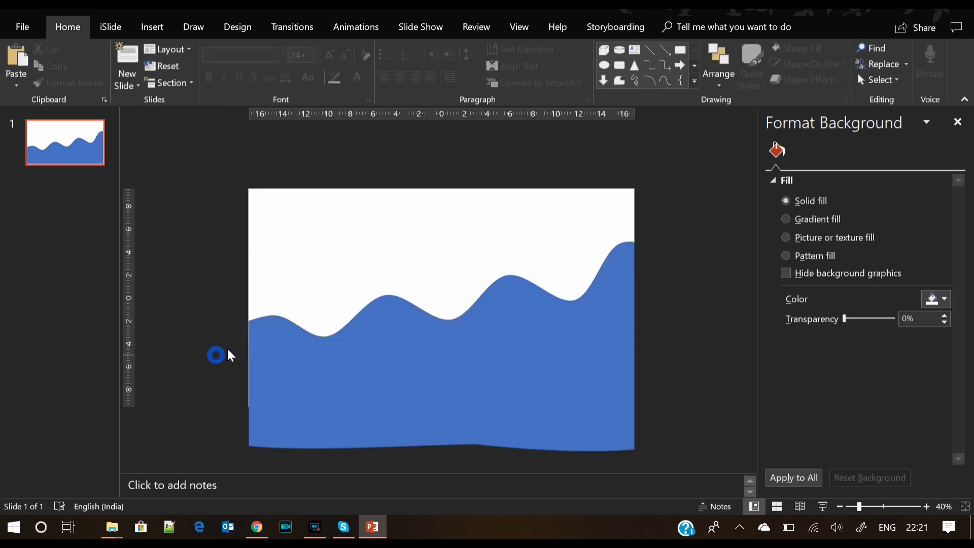
- Set the wave's Shape Outline to No Outline
double_click(269, 361)
left_click(350, 79)
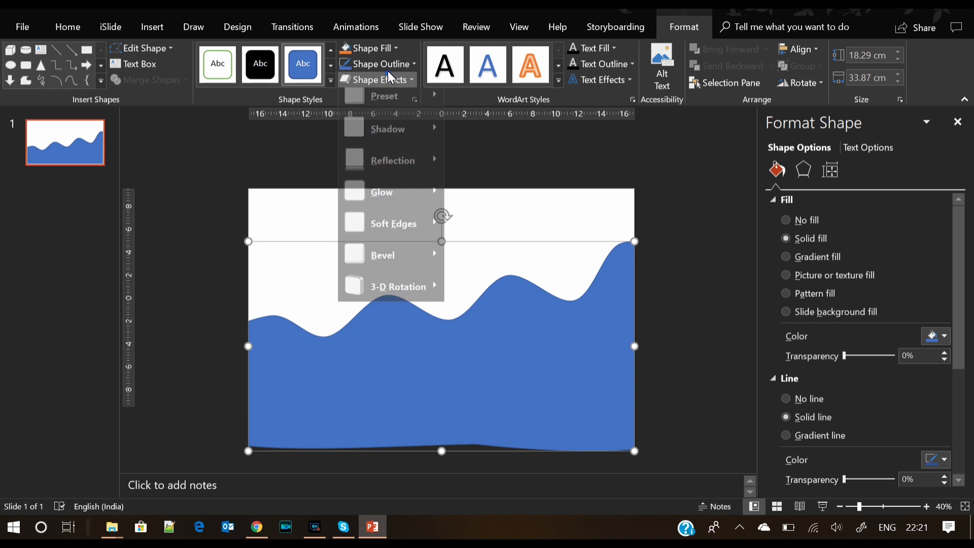
left_click(386, 64)
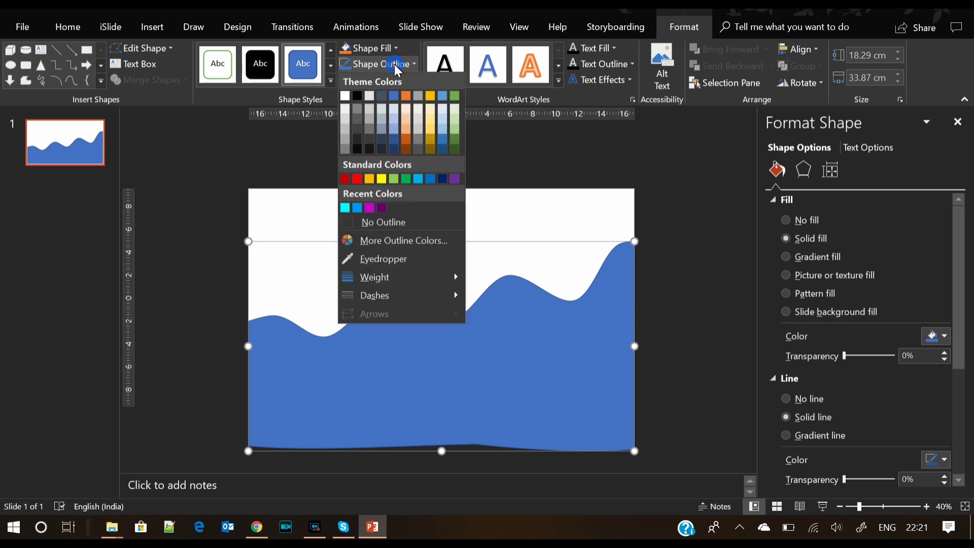
left_click(397, 223)
left_click(210, 269)
- Draw a rectangle over the wave's bottom overhang and select it with the wave for Merge Shapes
left_click(152, 27)
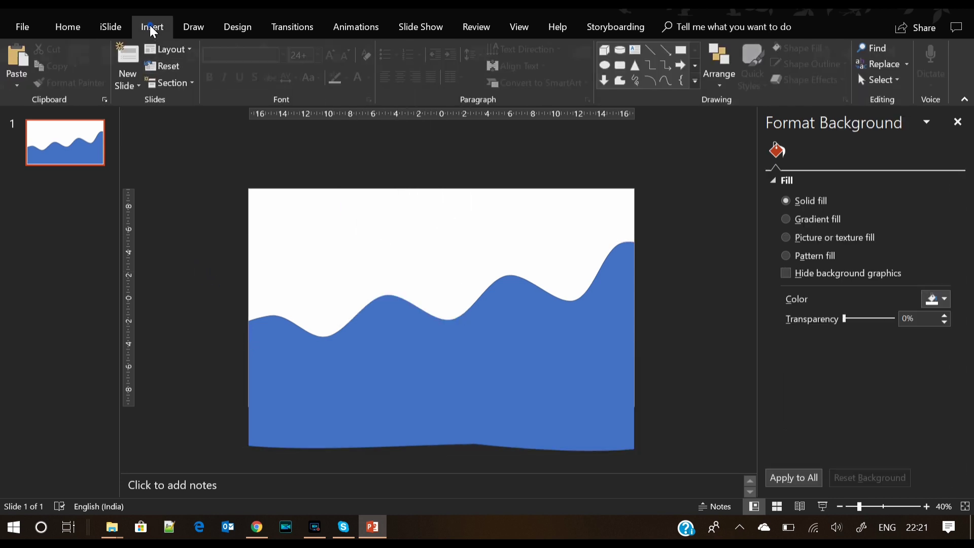
left_click(239, 87)
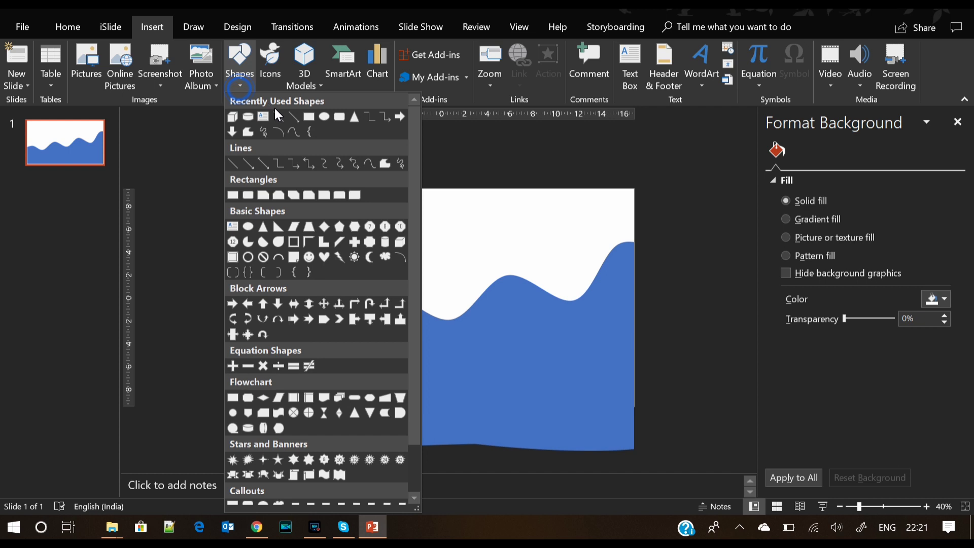
left_click(308, 117)
left_click_drag(221, 406, 692, 464)
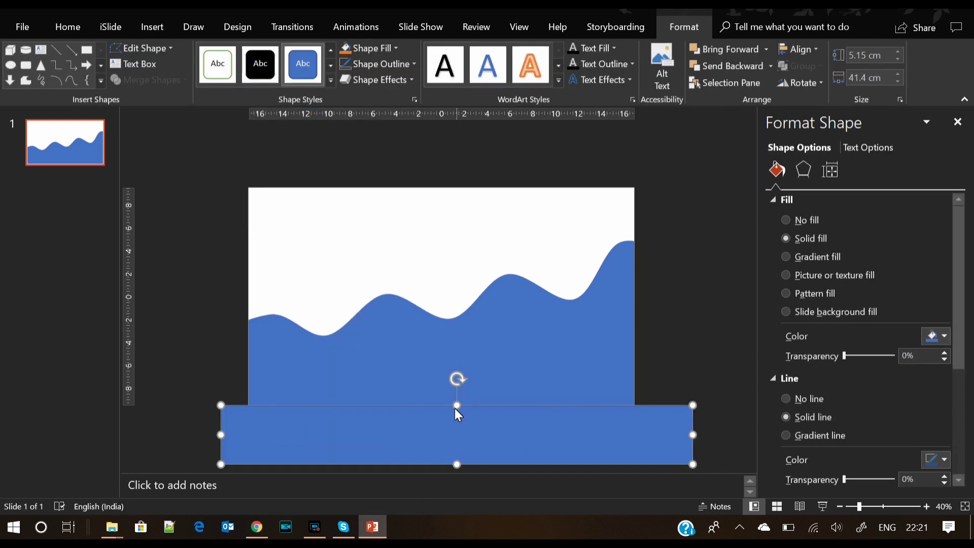
left_click_drag(455, 412, 453, 407)
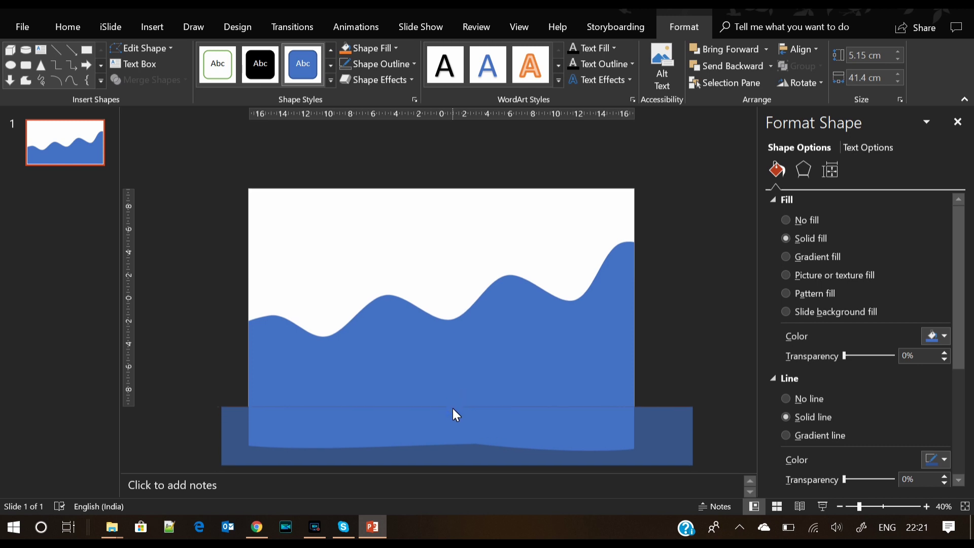
left_click(418, 375)
left_click(415, 420, "shift")
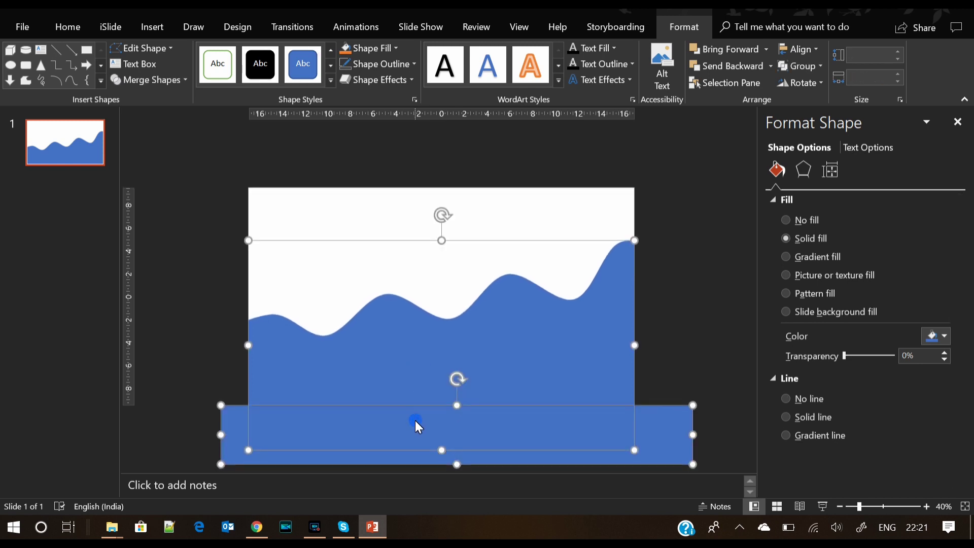
left_click(146, 80)
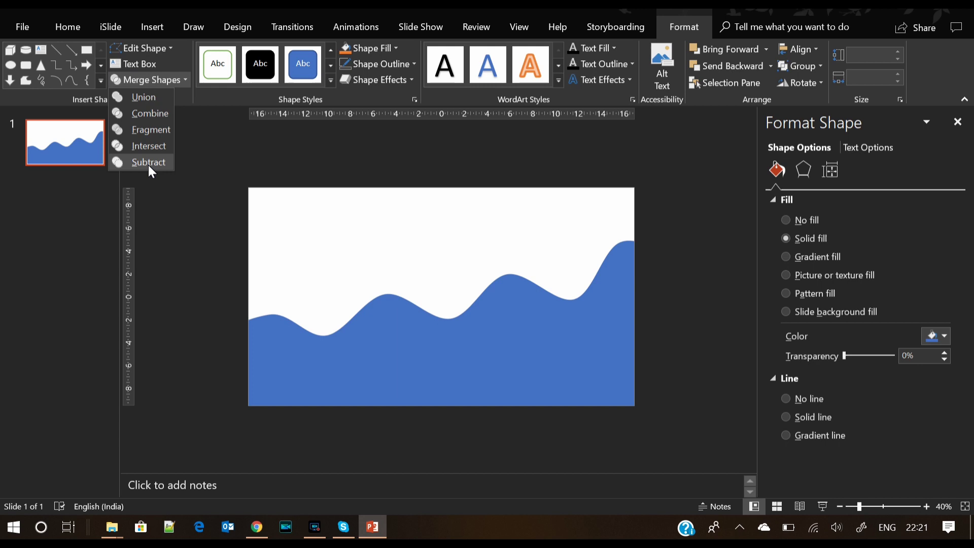
- Subtract the bottom rectangle, give the wave a gradient fill, and remove the middle stop
left_click(149, 162)
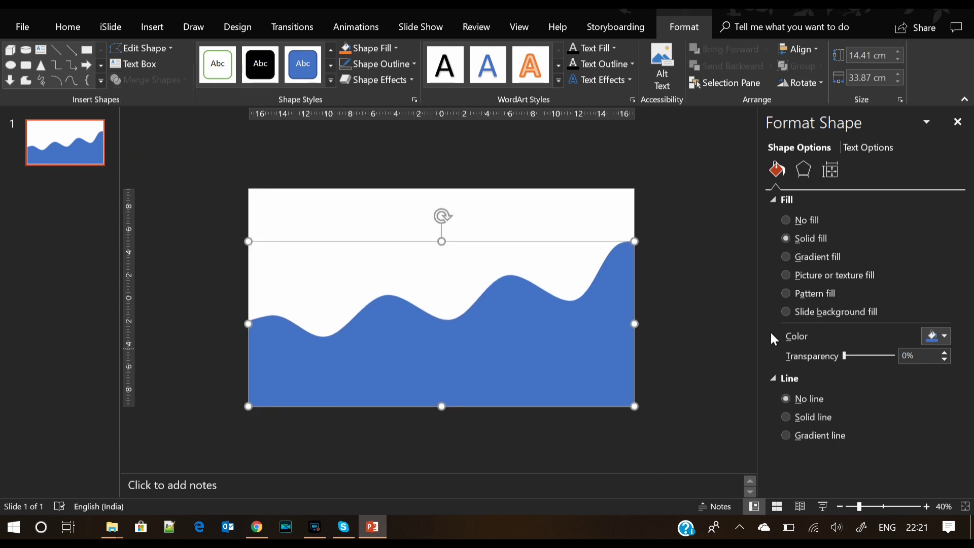
left_click(829, 256)
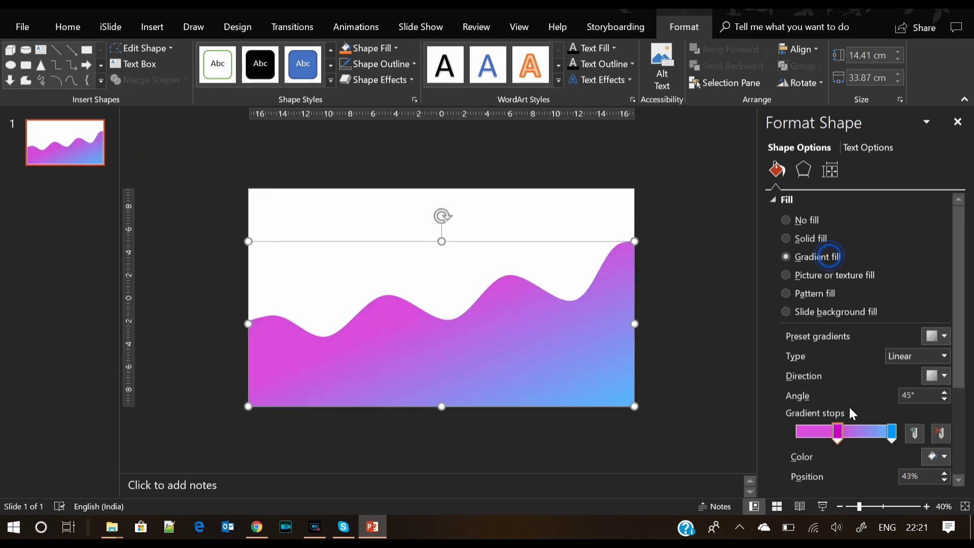
left_click_drag(836, 434, 708, 420)
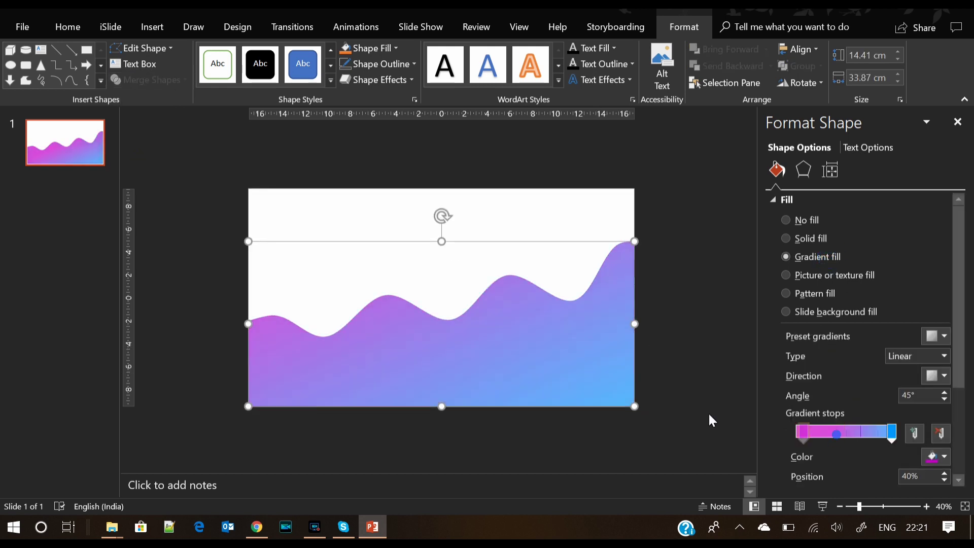
- Color the left gradient stop magenta
left_click(936, 456)
left_click(907, 435)
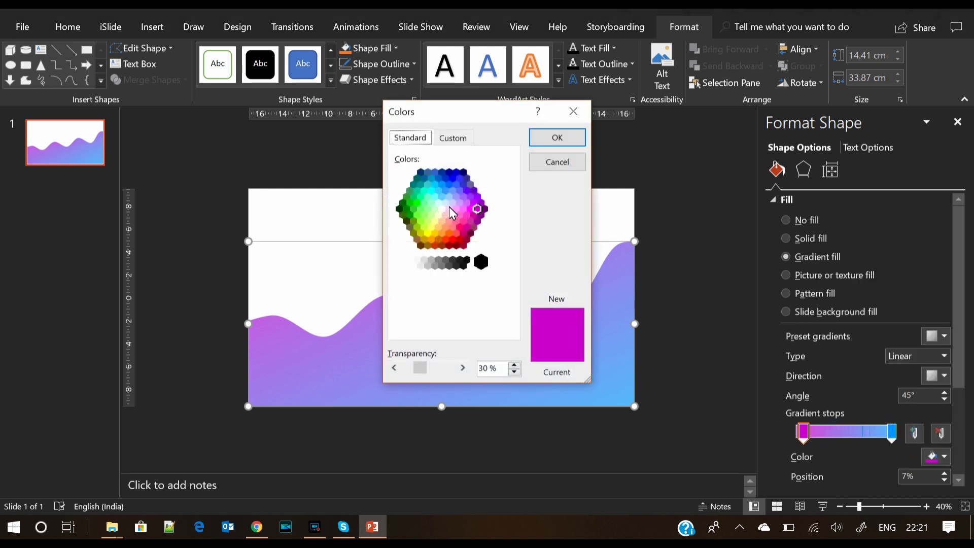
left_click(474, 215)
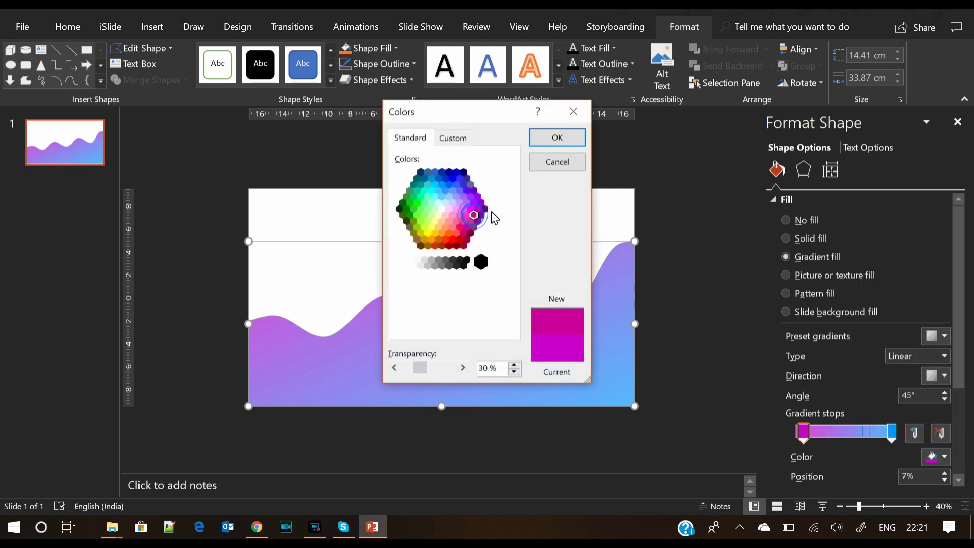
left_click(577, 144)
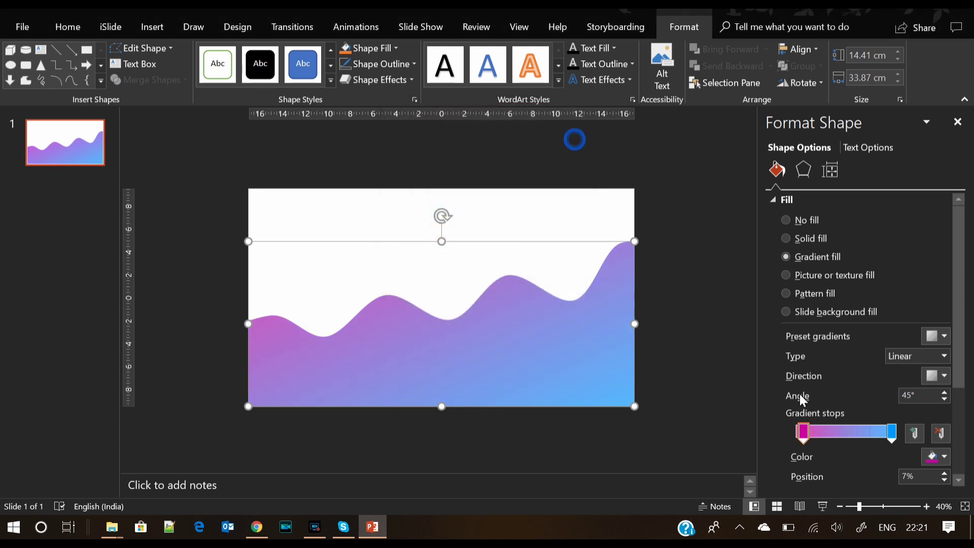
- Color the right gradient stop orange-red via More Colors
left_click(893, 432)
left_click(936, 460)
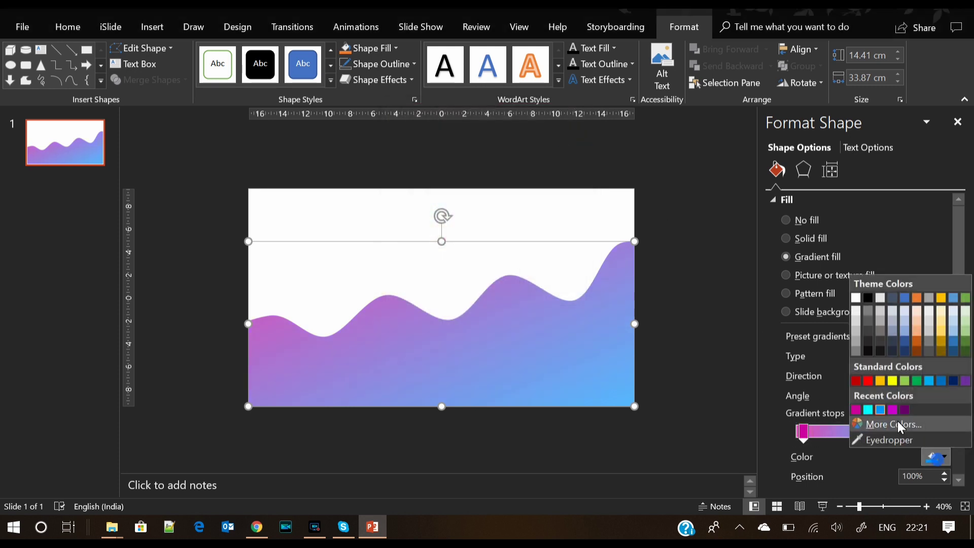
left_click(846, 379)
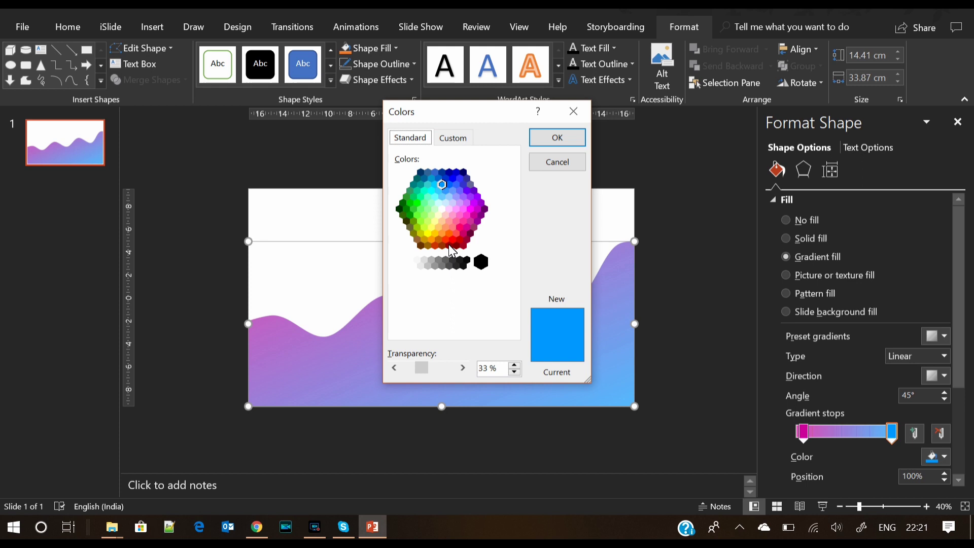
left_click(445, 241)
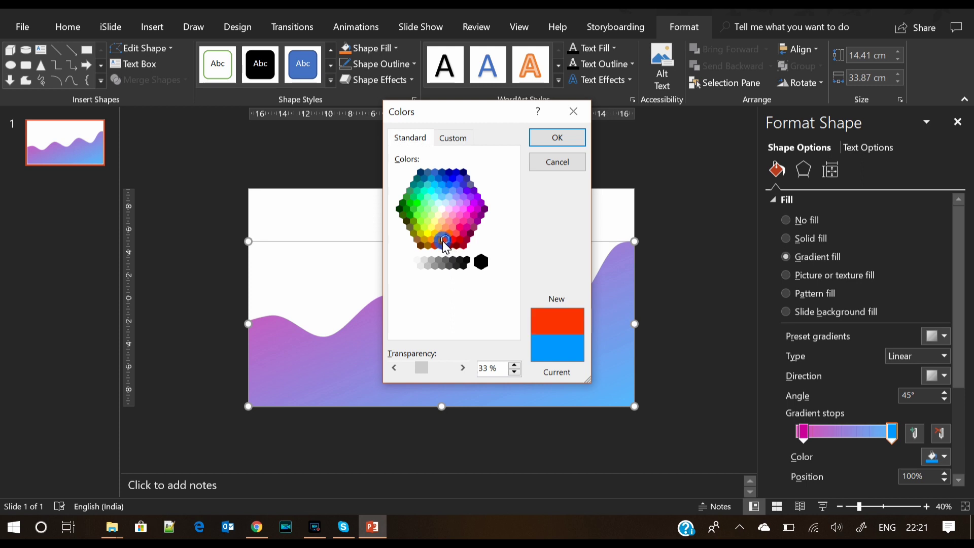
left_click(547, 145)
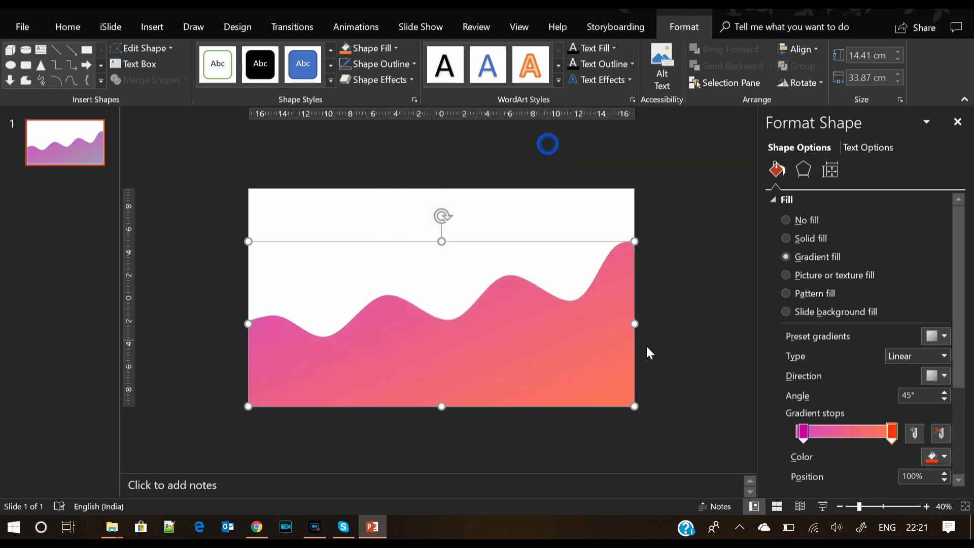
- Move the left stop to 0% and adjust its custom color to a brighter magenta
left_click(803, 433)
left_click_drag(803, 437, 796, 436)
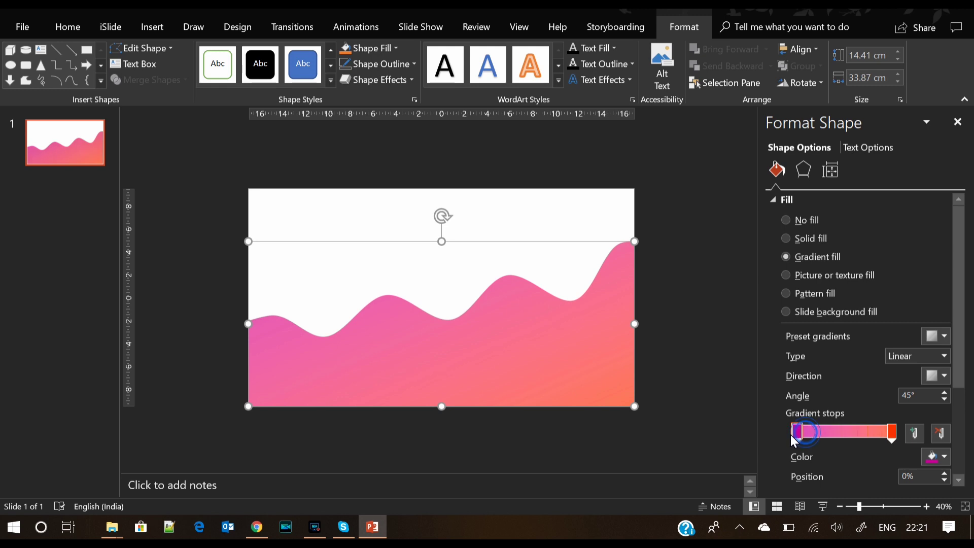
left_click(932, 457)
left_click(904, 432)
left_click(453, 139)
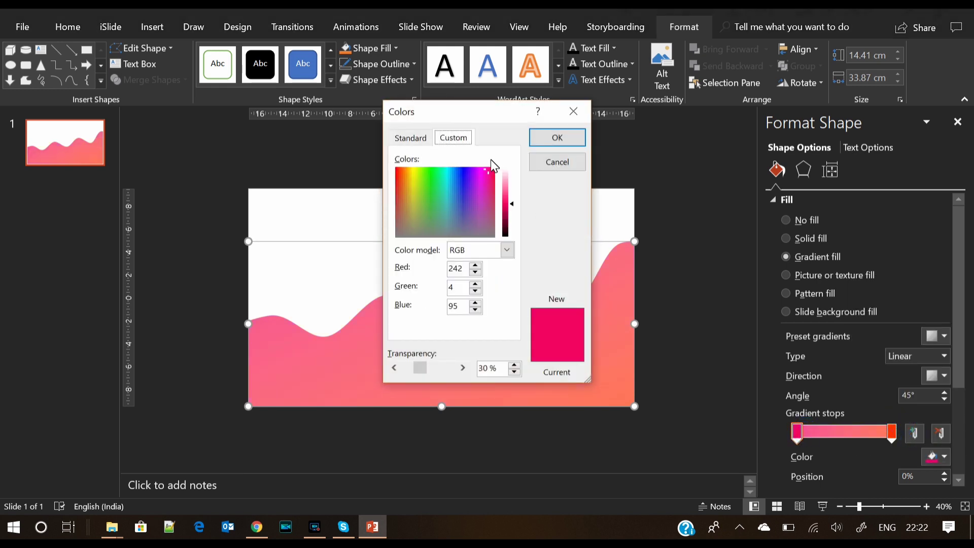
left_click_drag(489, 170, 474, 168)
left_click(540, 138)
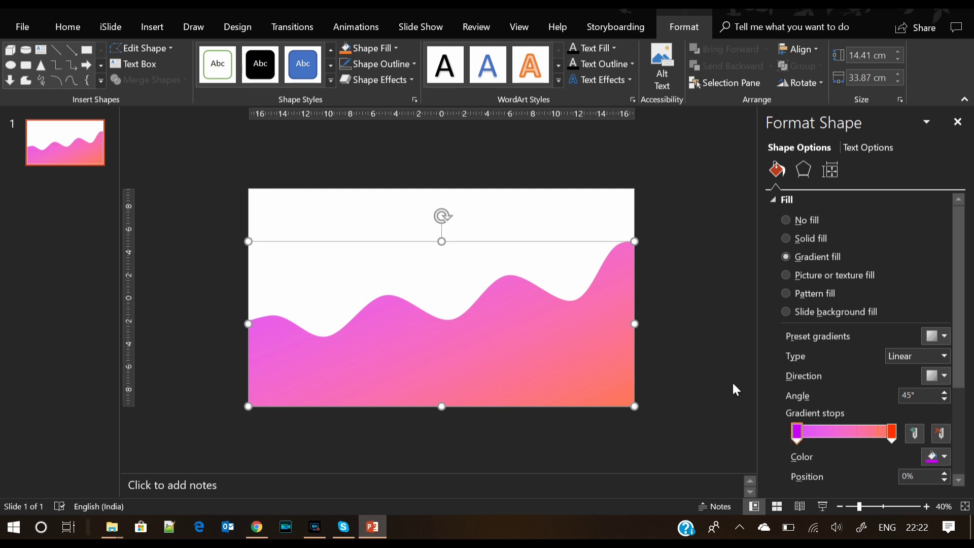
- Paste a duplicate of the wave and offset it to create a second layer
left_click(696, 361)
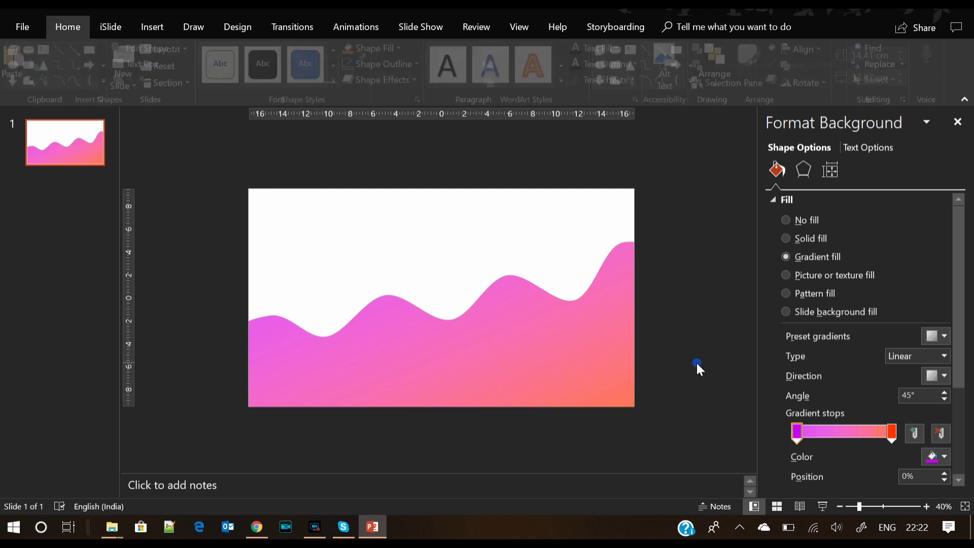
left_click(575, 355)
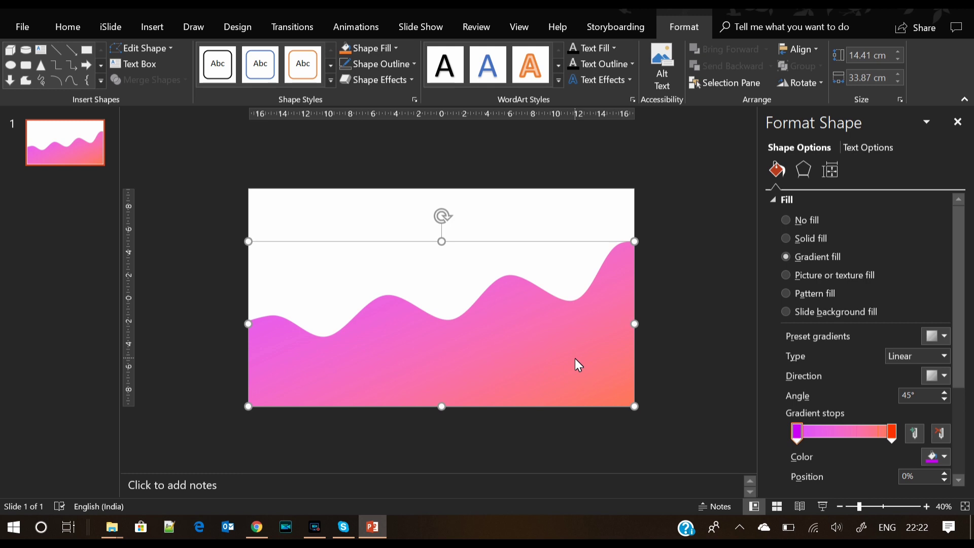
key("ctrl+v")
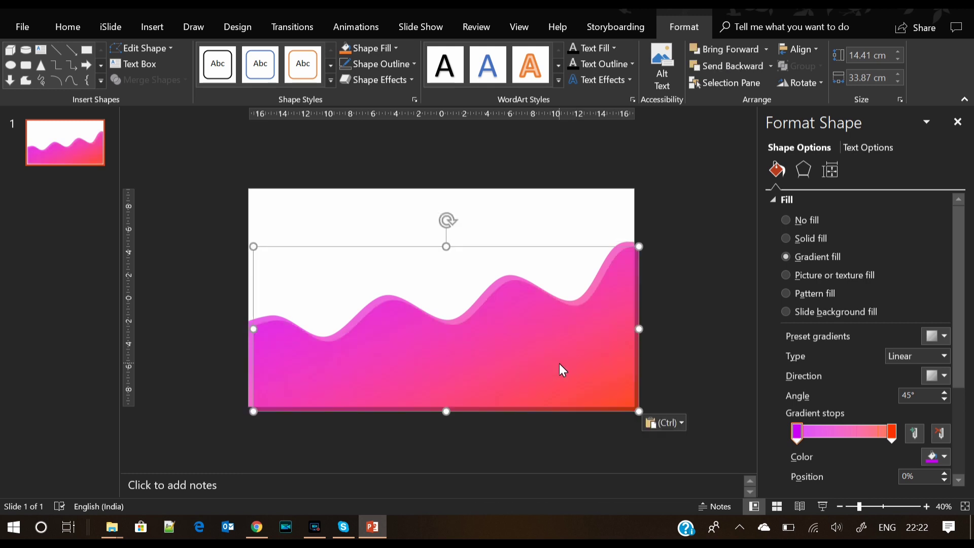
left_click_drag(559, 364, 553, 359)
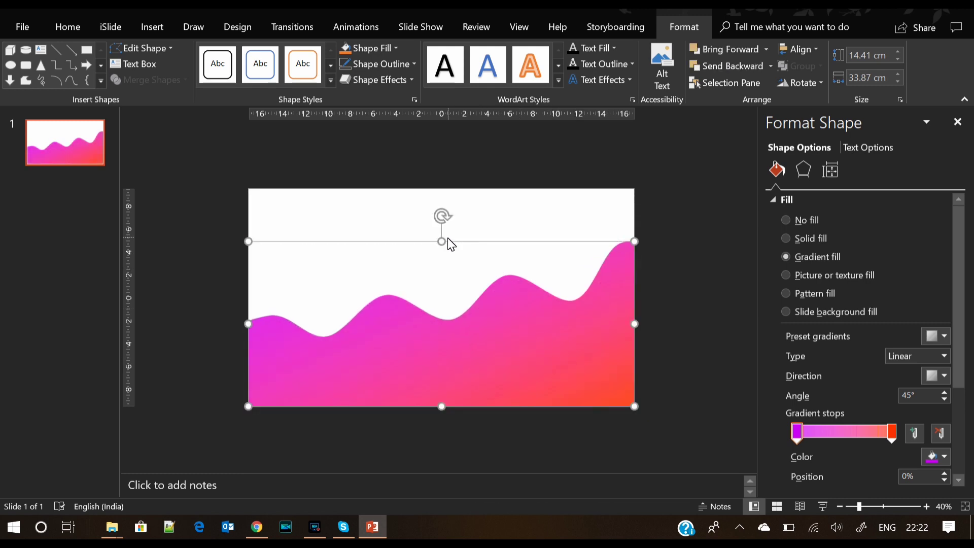
left_click(444, 240)
- Reverse the front wave's gradient direction to 225°
left_click(440, 279)
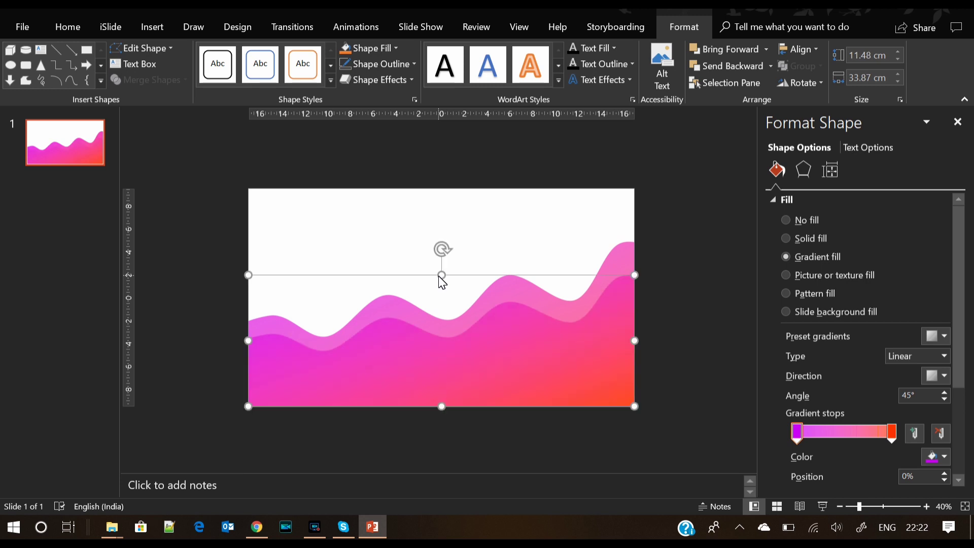
left_click(941, 377)
left_click(853, 469)
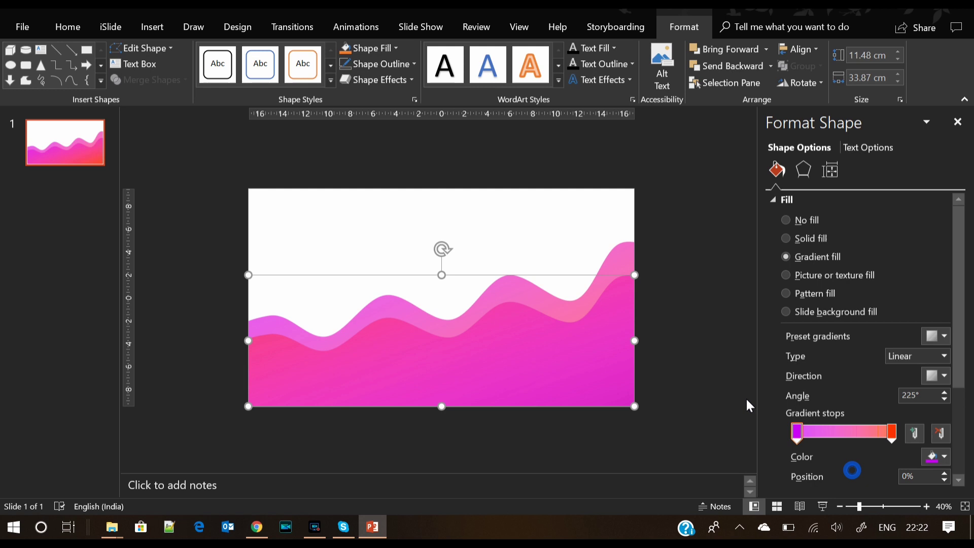
left_click(666, 350)
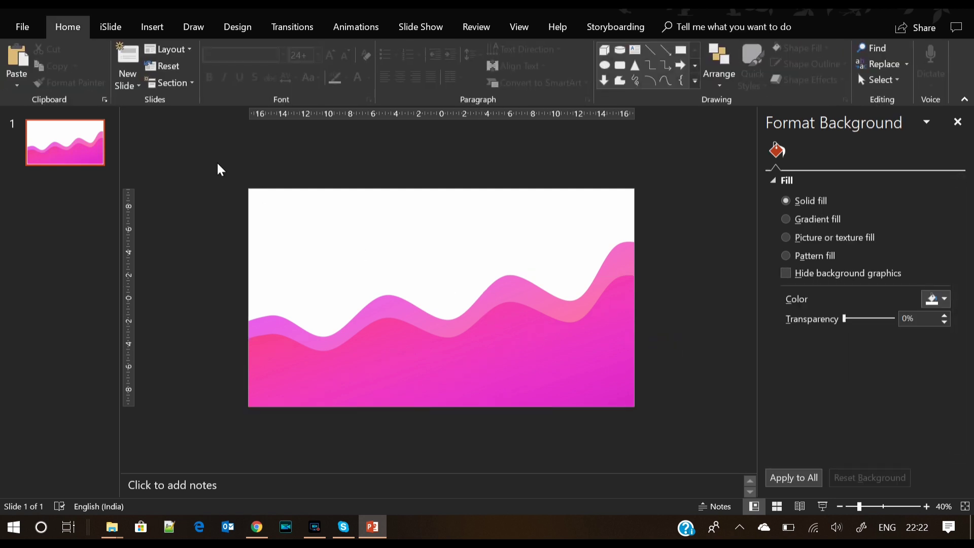
- Add a CREATIVE VENUS text box near the slide's top-left
left_click(153, 27)
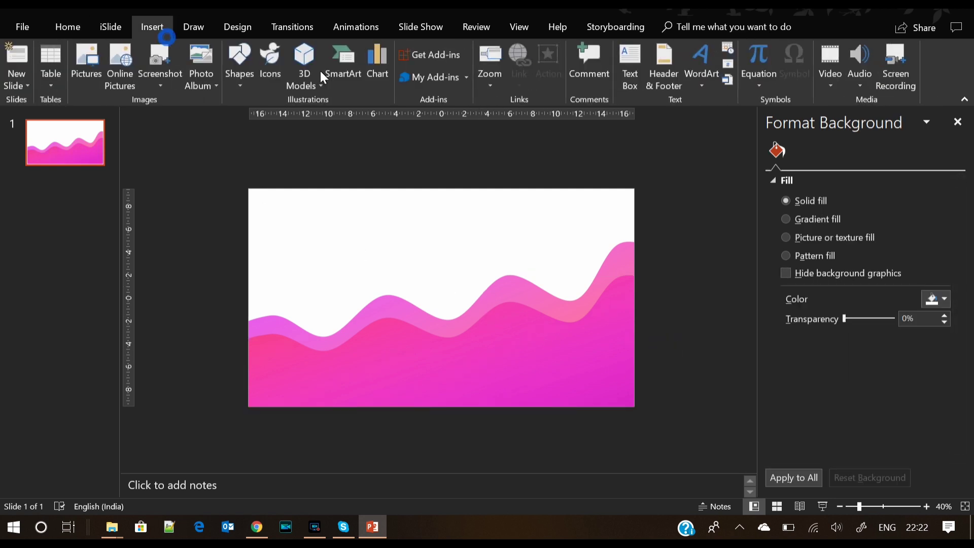
left_click(629, 76)
left_click_drag(264, 212, 505, 223)
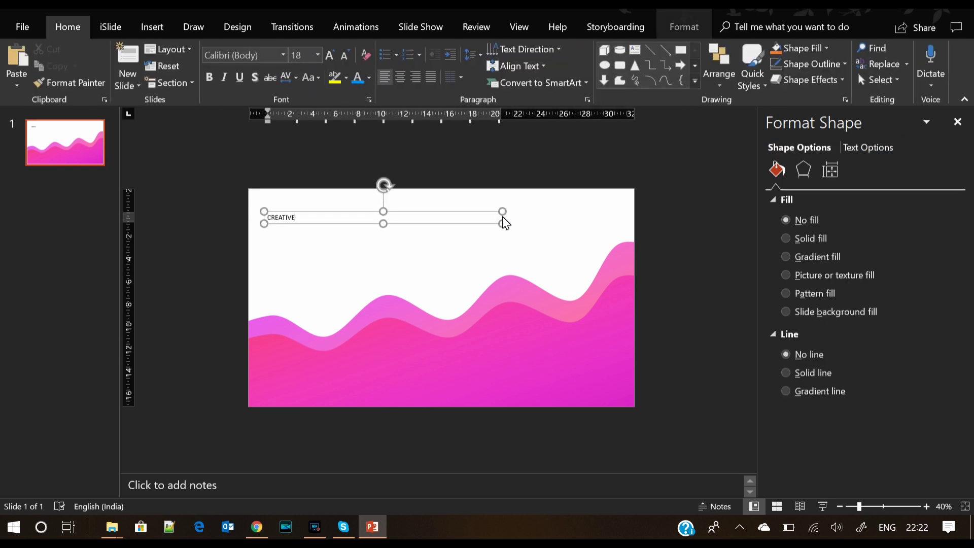
- Give the CREATIVE VENUS text Very Loose character spacing and a grey font color
key("ctrl+a")
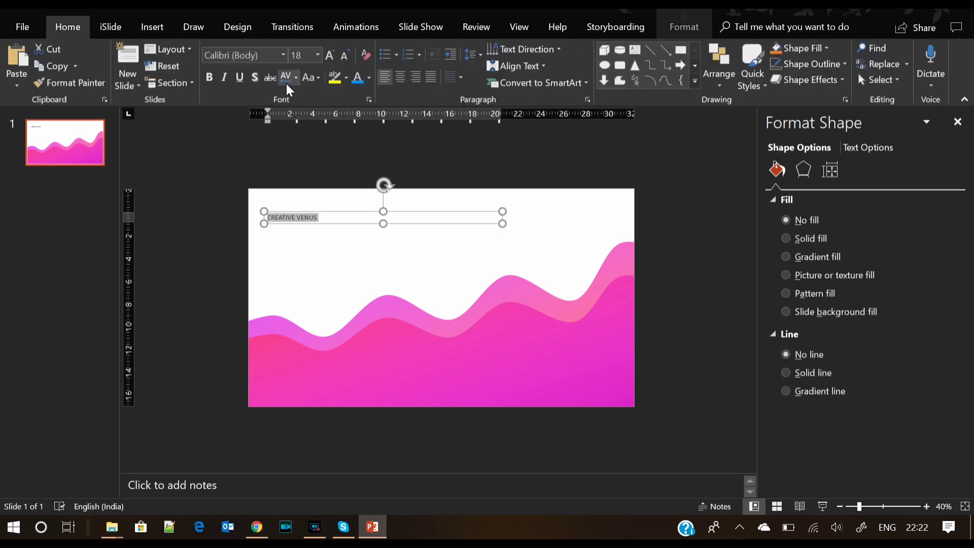
left_click(289, 77)
left_click(303, 160)
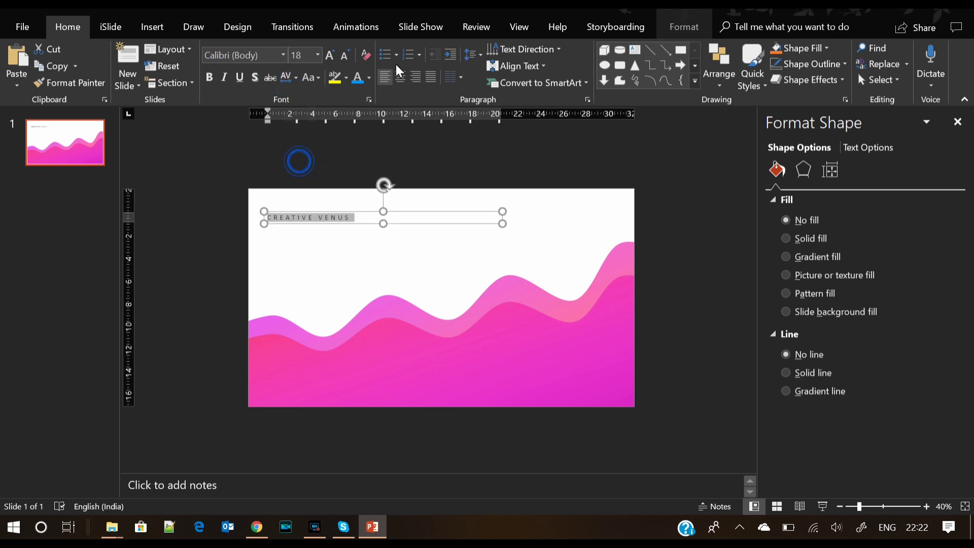
left_click(368, 77)
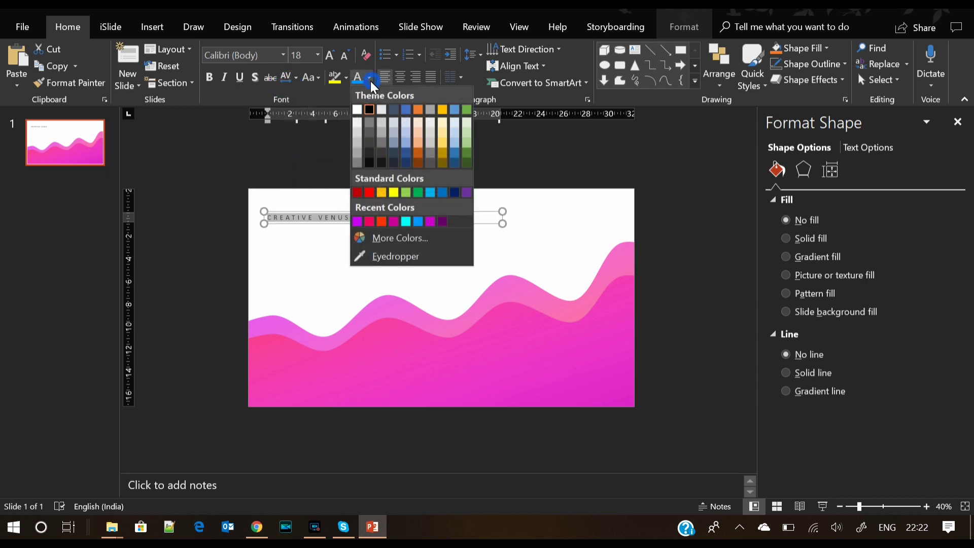
left_click(357, 156)
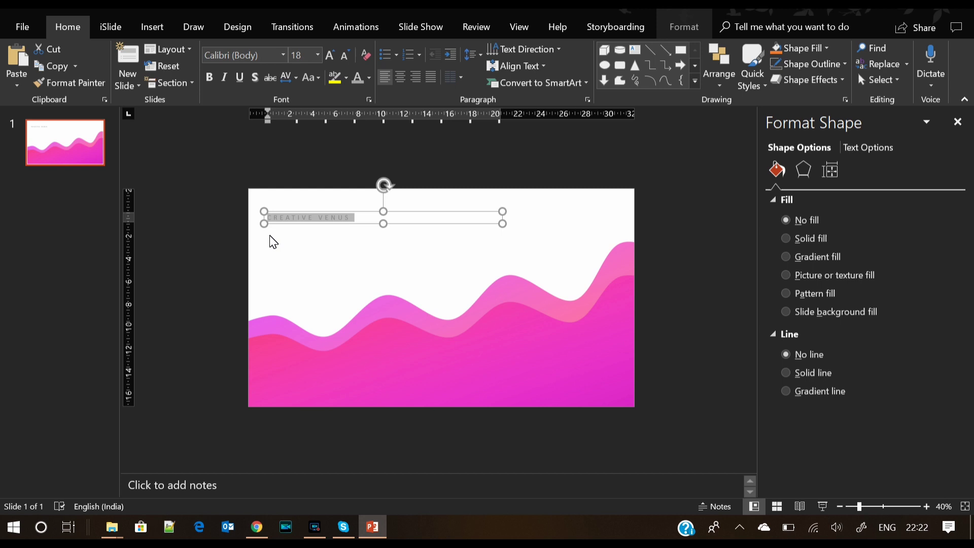
- Duplicate the CREATIVE VENUS text box with copy and paste
key("Escape")
key("ctrl+c")
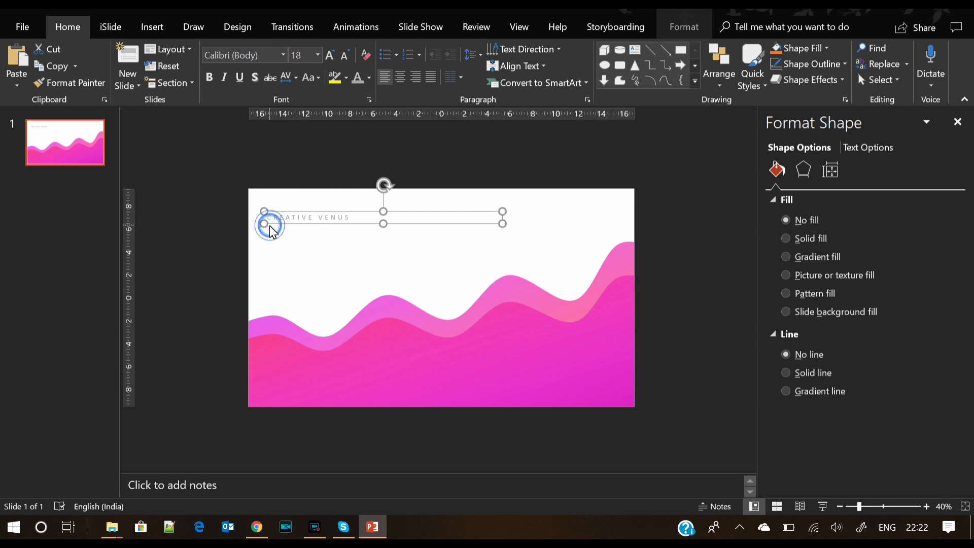
key("ctrl+v")
- Move the copy below the original and retype it as BUSINESS PRESENTATION
left_click_drag(299, 231, 294, 239)
double_click(291, 236)
triple_click(291, 236)
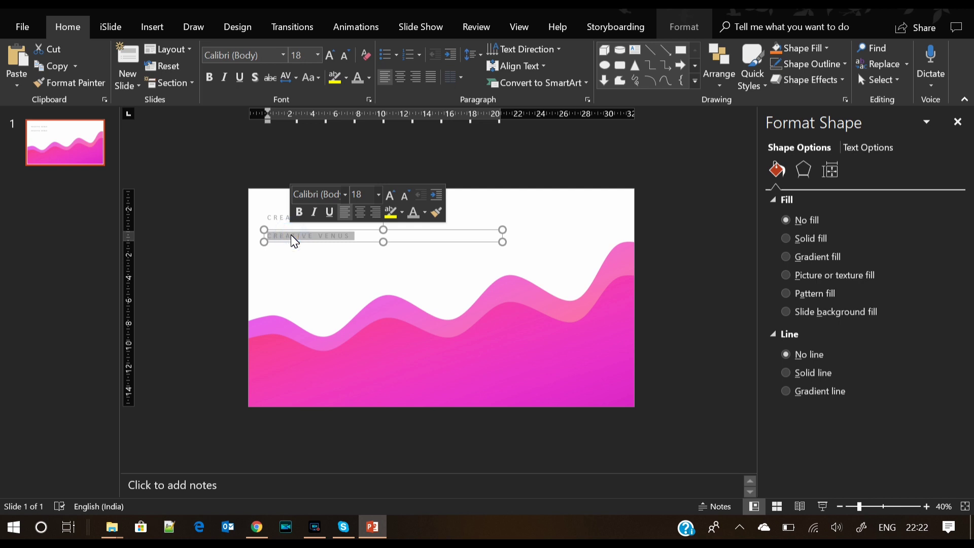
type("BUSINESS PRES")
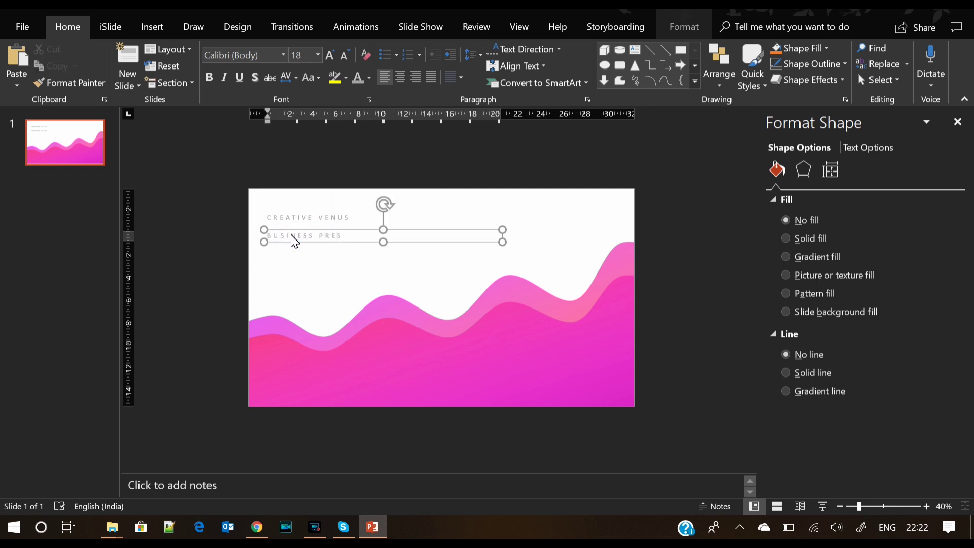
type("ENTATION")
- Enlarge the BUSINESS PRESENTATION text and set its font to Montserrat
triple_click(294, 241)
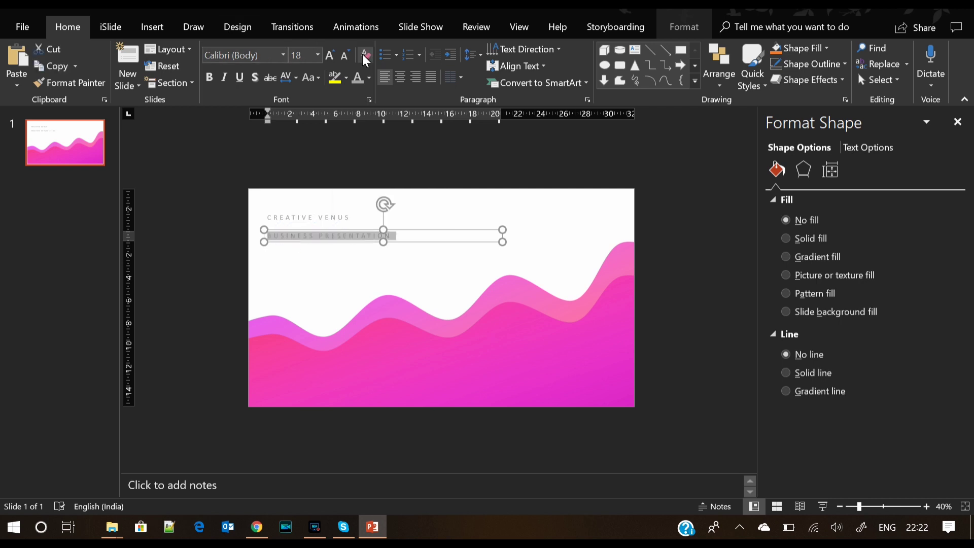
left_click(344, 55)
left_click(329, 55)
left_click(329, 54)
left_click(330, 55)
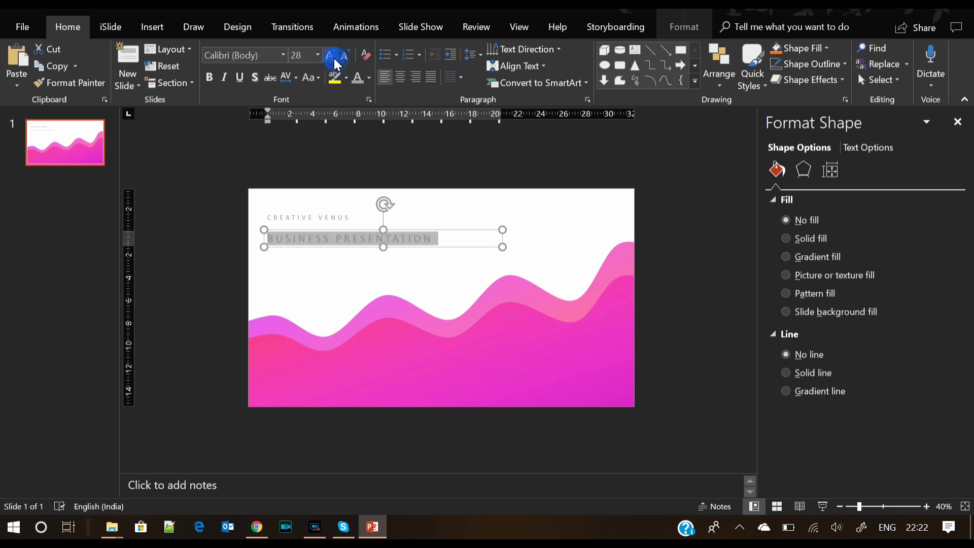
left_click(330, 55)
left_click(330, 55)
left_click(254, 61)
type("Montserrat")
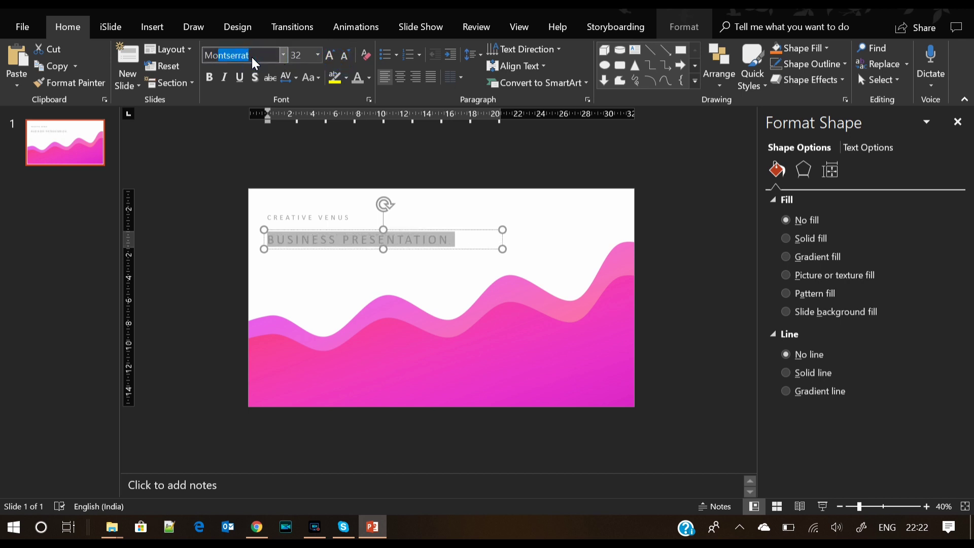
key("Return")
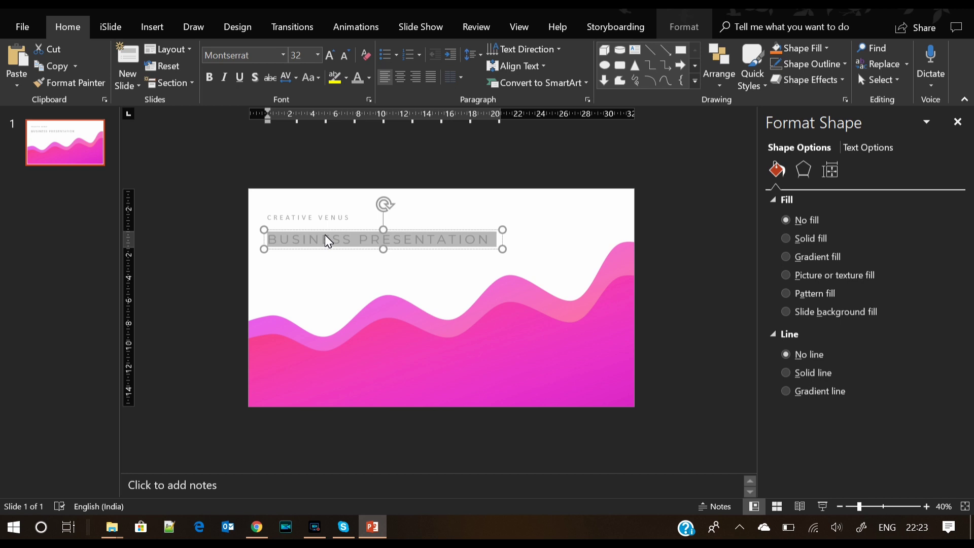
- Position the title under CREATIVE VENUS, reduce it to 24 pt, and apply a gradient text fill
left_click_drag(325, 237, 325, 231)
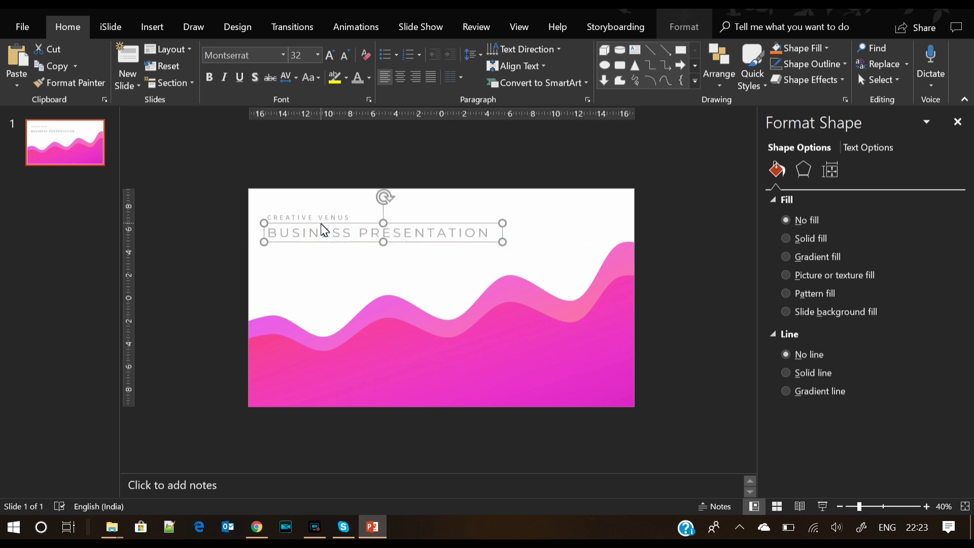
left_click(346, 60)
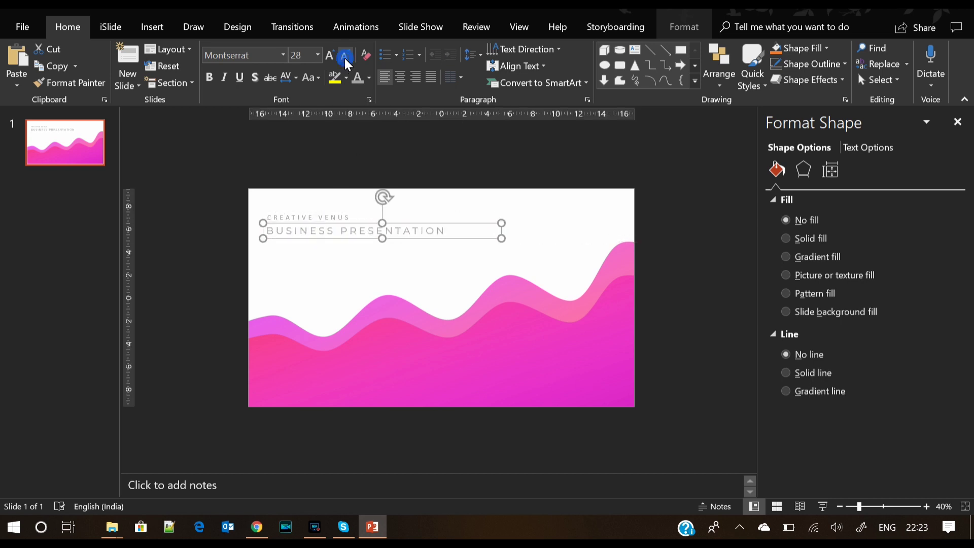
left_click(881, 148)
left_click(812, 257)
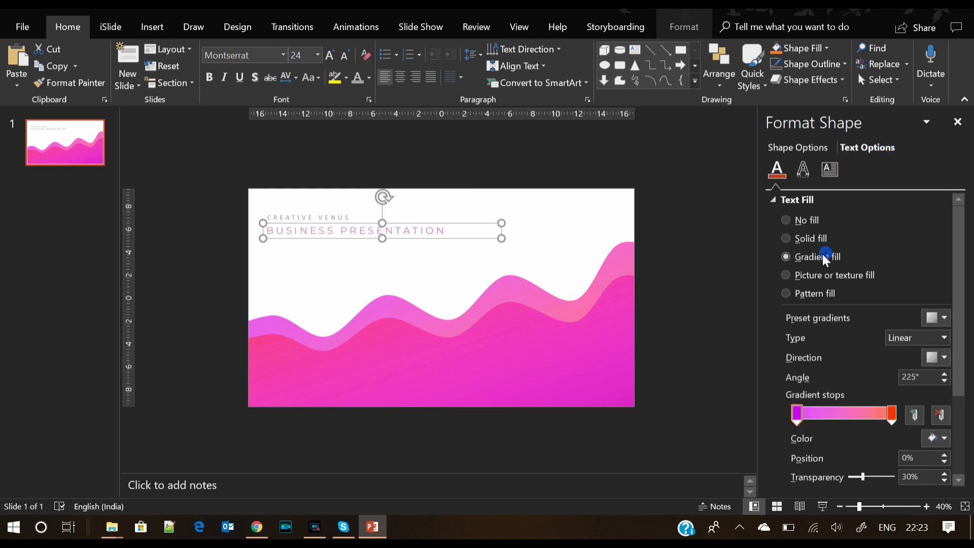